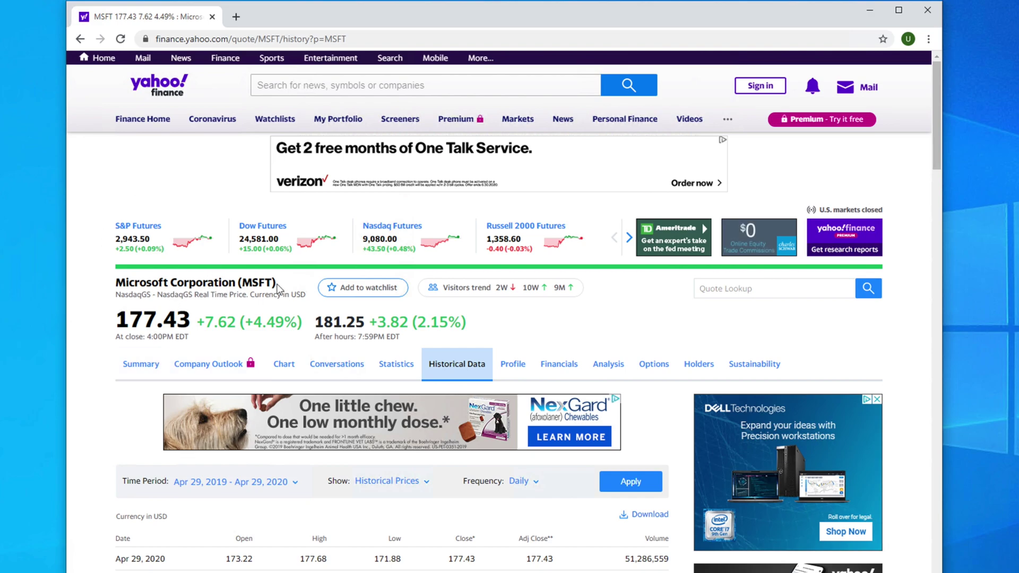
Step: Examine the Microsoft Corporation (MSFT) historical price table and the page's address on Yahoo Finance
{"action": "left_click_drag", "start_coordinate": [278, 287], "coordinate": [112, 282]}
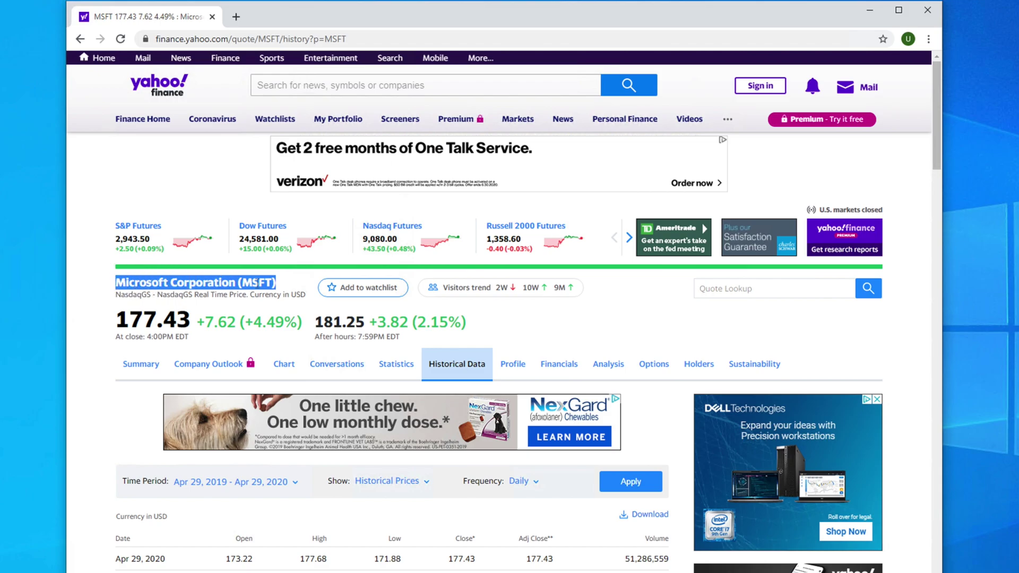
{"action": "left_click", "coordinate": [214, 289]}
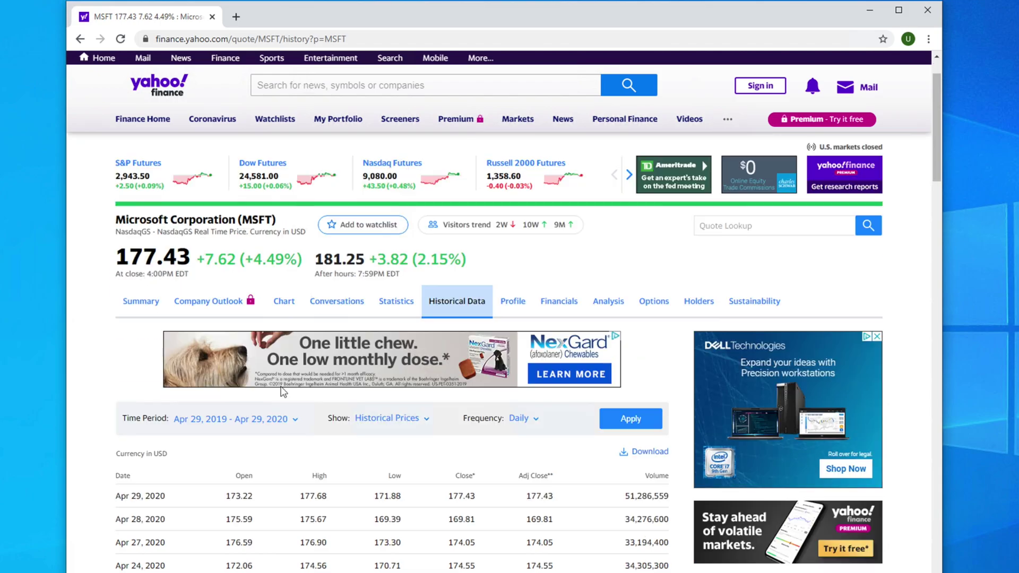
{"action": "scroll", "coordinate": [349, 357], "scroll_direction": "down", "scroll_amount": 2}
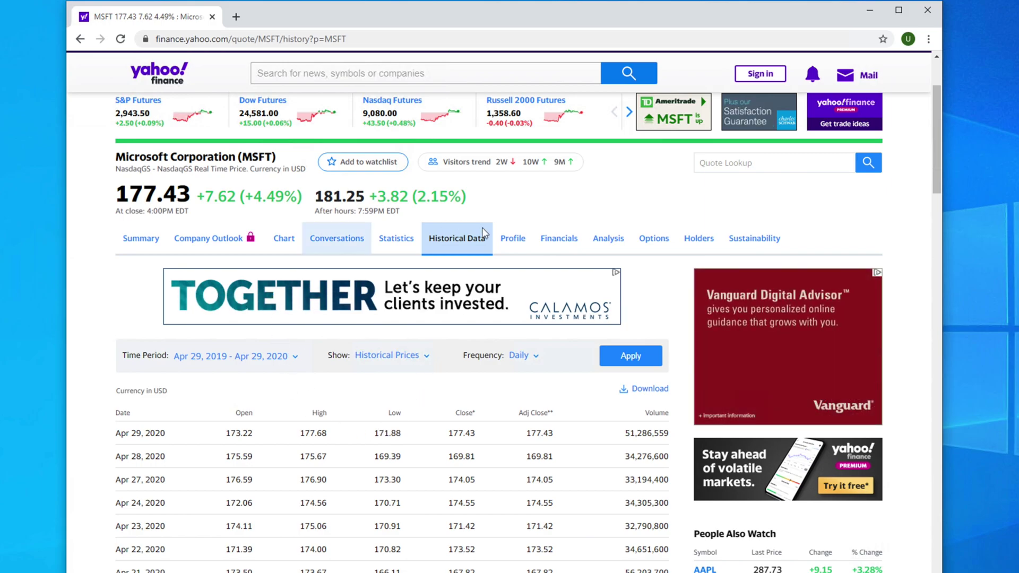
{"action": "scroll", "coordinate": [521, 324], "scroll_direction": "up", "scroll_amount": 3}
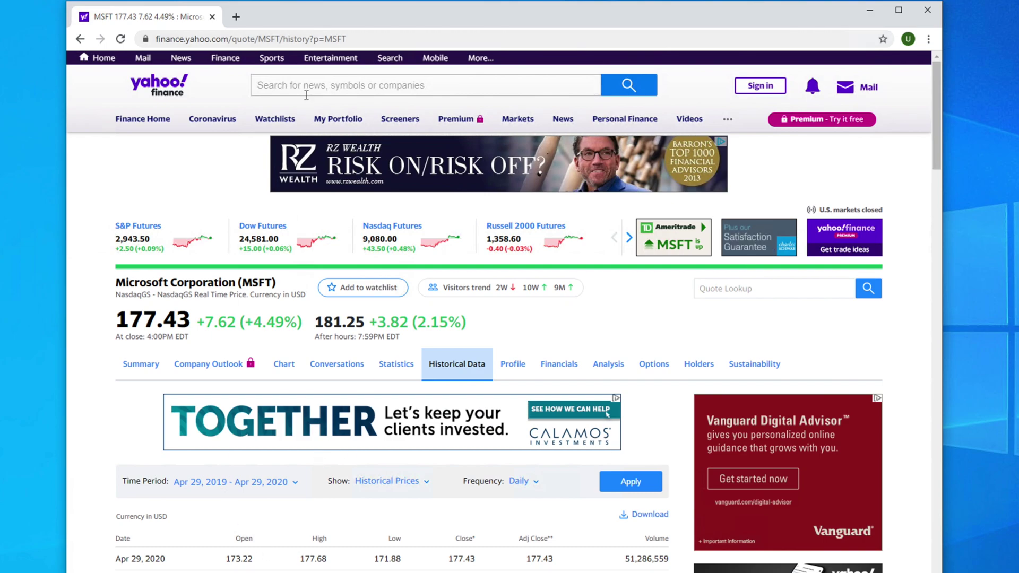
{"action": "left_click_drag", "start_coordinate": [367, 38], "coordinate": [148, 38]}
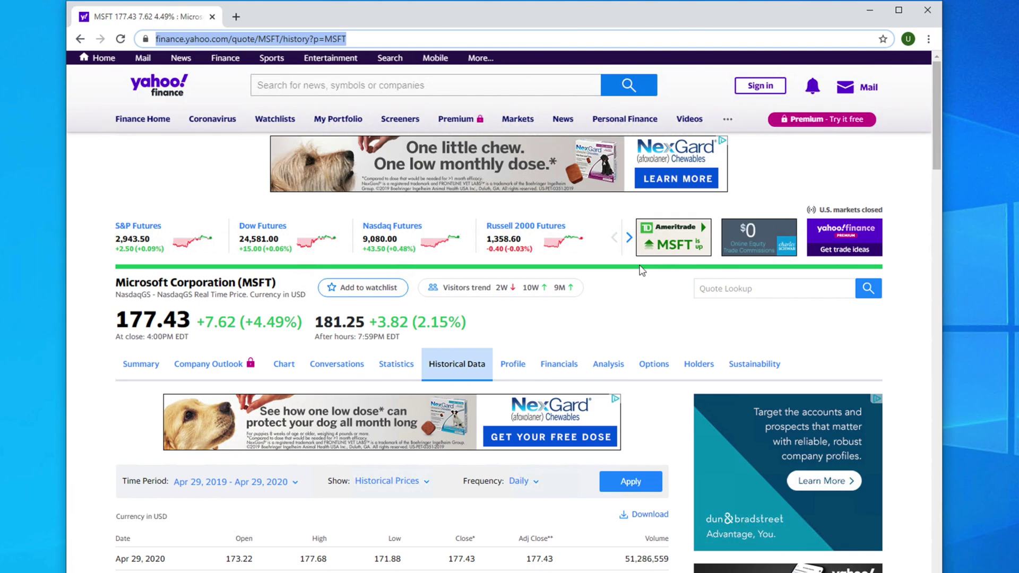
Step: Switch from the browser to Excel, create a blank workbook and bring up the commands for importing external data
{"action": "left_click", "coordinate": [871, 12]}
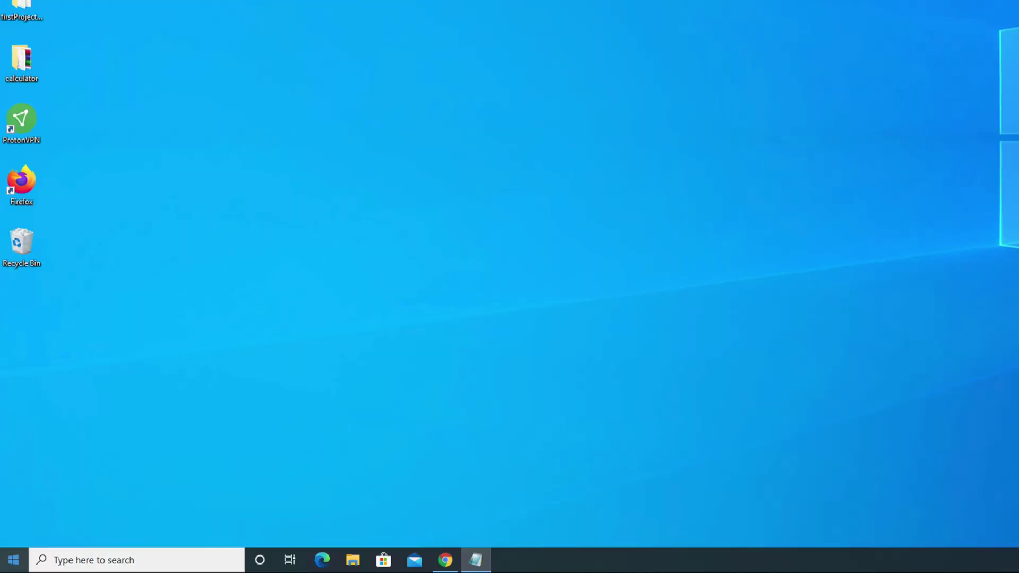
{"action": "left_click", "coordinate": [13, 560]}
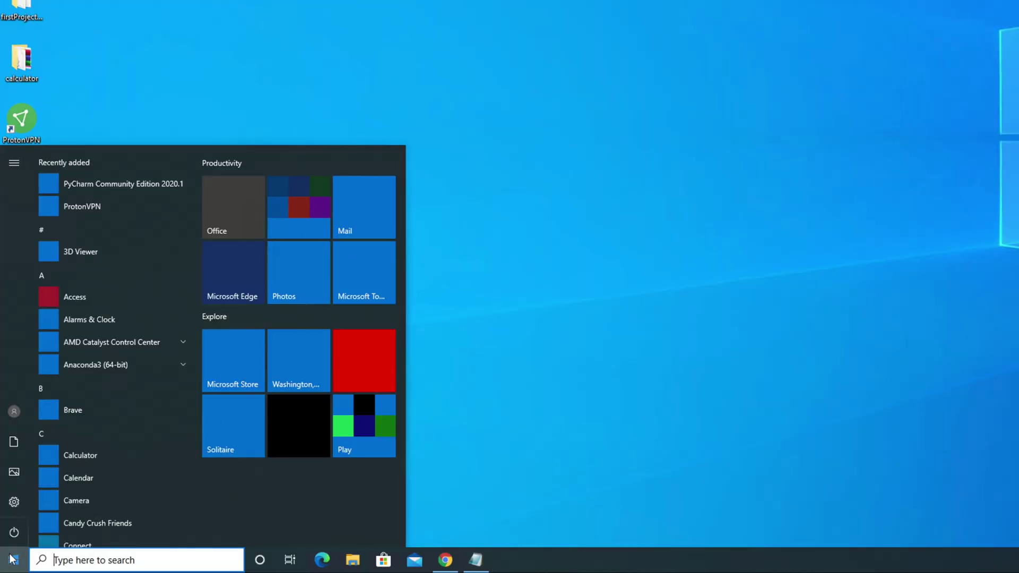
{"action": "type", "text": "exc"}
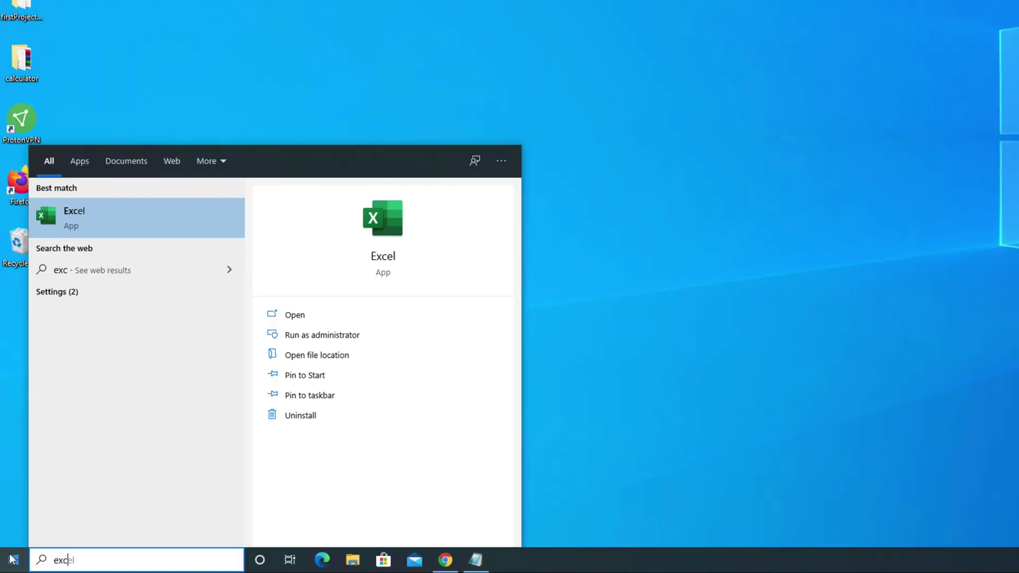
{"action": "left_click", "coordinate": [119, 221]}
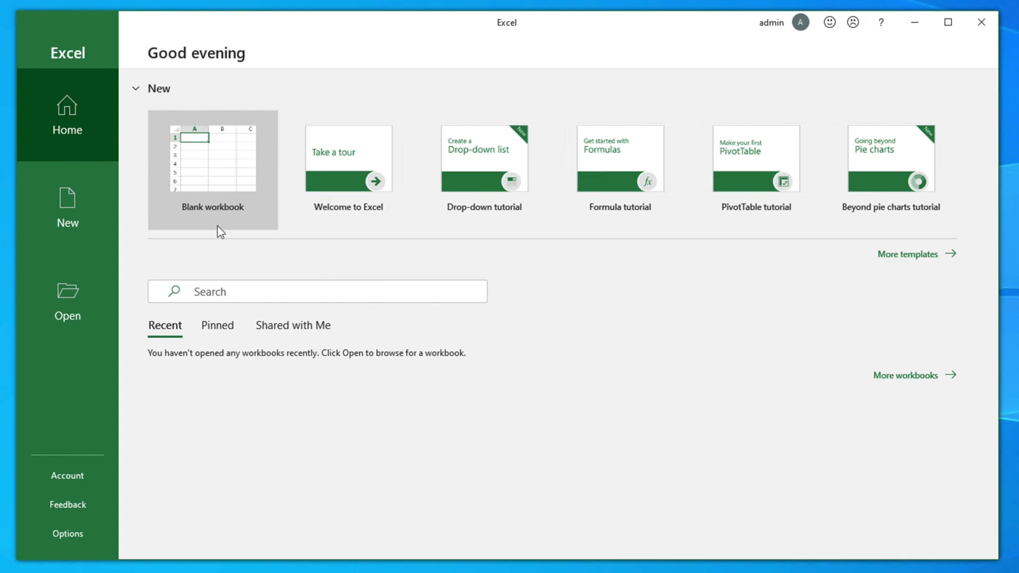
{"action": "left_click", "coordinate": [221, 169]}
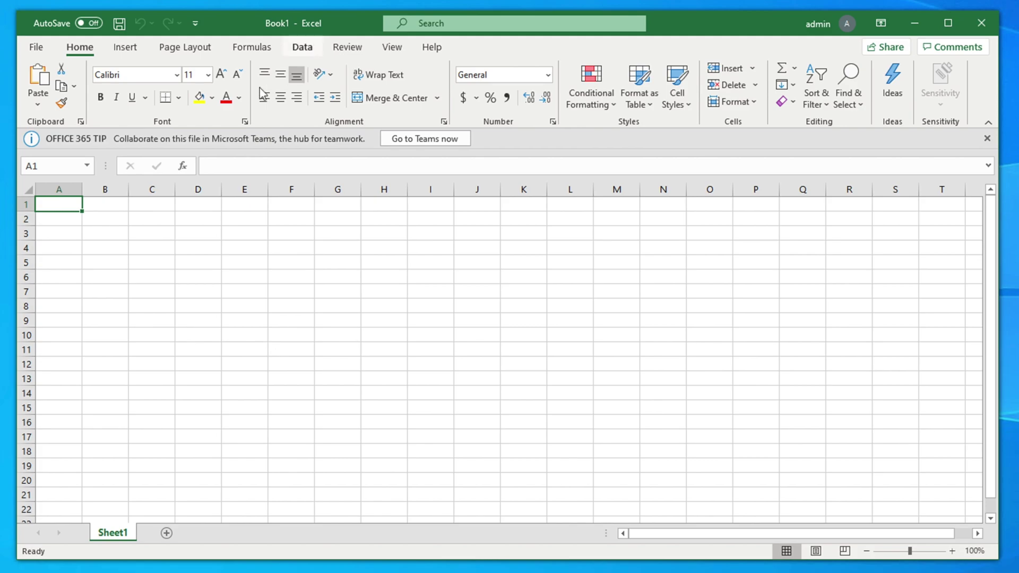
{"action": "left_click", "coordinate": [301, 50]}
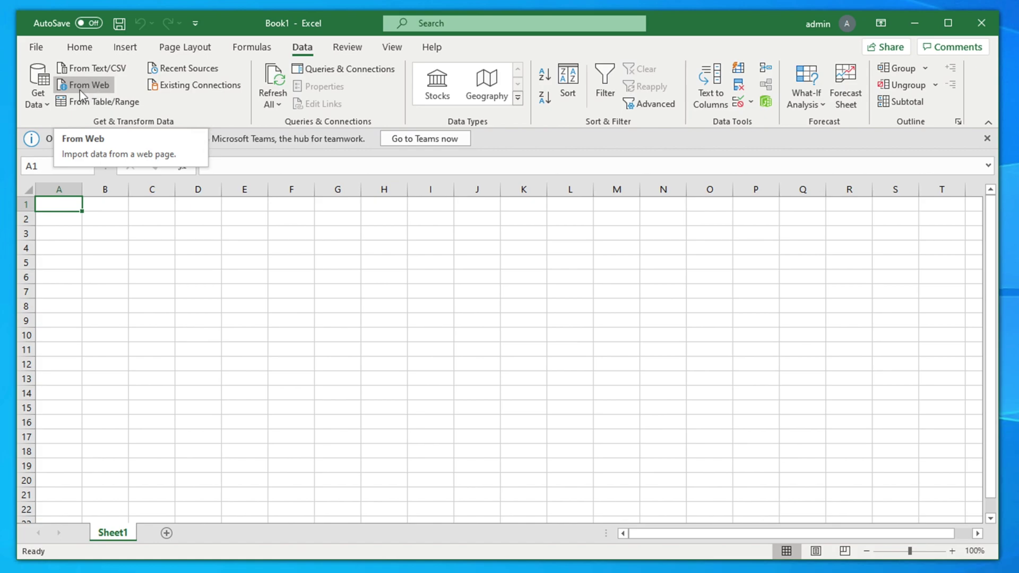
{"action": "left_click", "coordinate": [66, 89]}
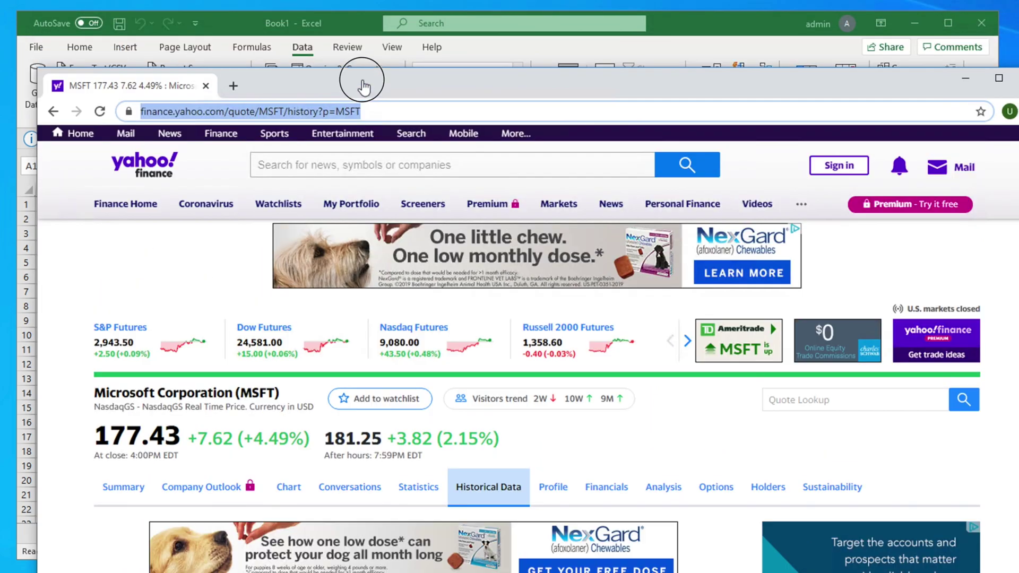
Step: Copy the full address of the Microsoft historical data page in the browser and return to the blank workbook
{"action": "left_click", "coordinate": [141, 109]}
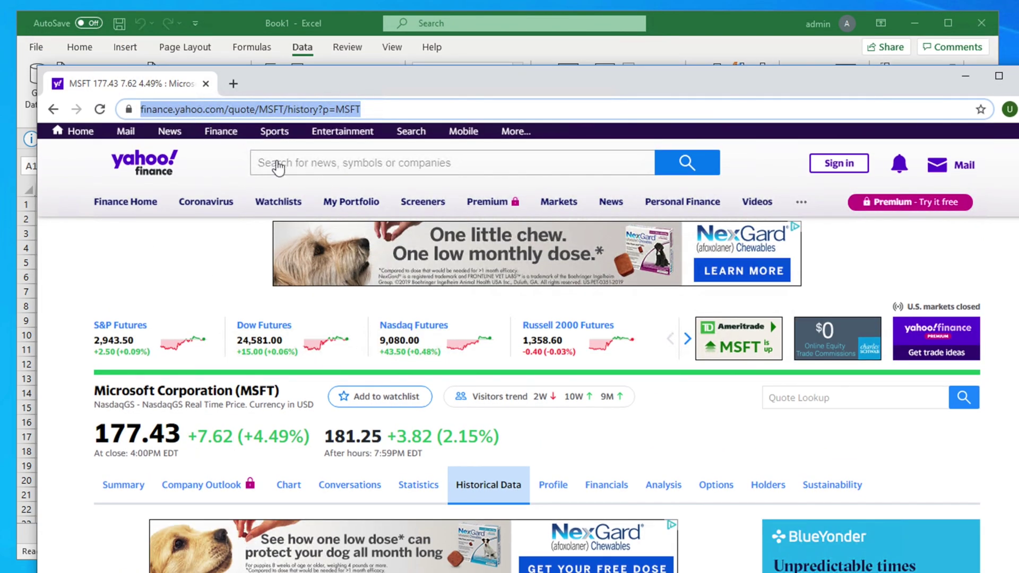
{"action": "left_click", "coordinate": [393, 109]}
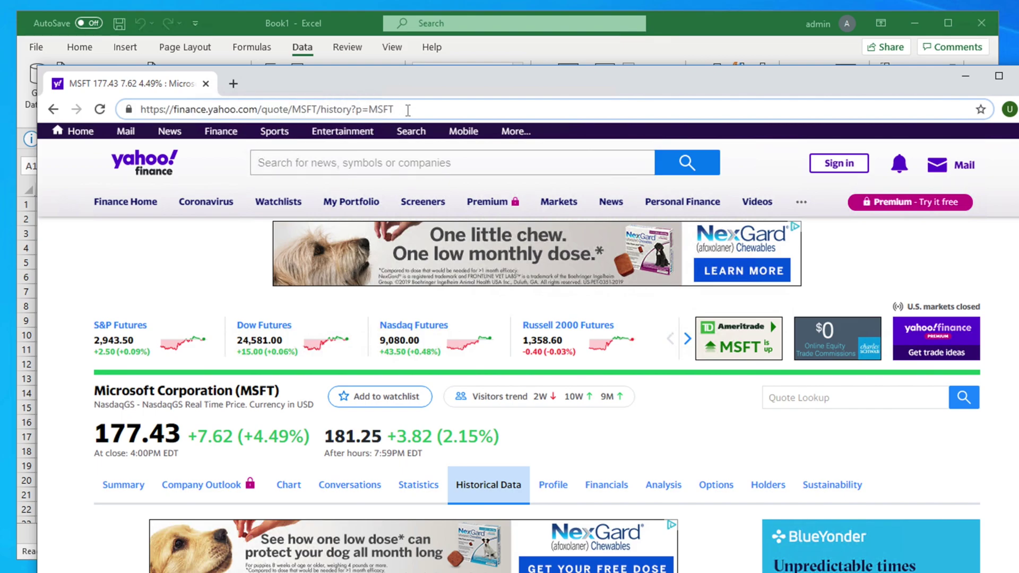
{"action": "left_click_drag", "start_coordinate": [407, 109], "coordinate": [112, 108]}
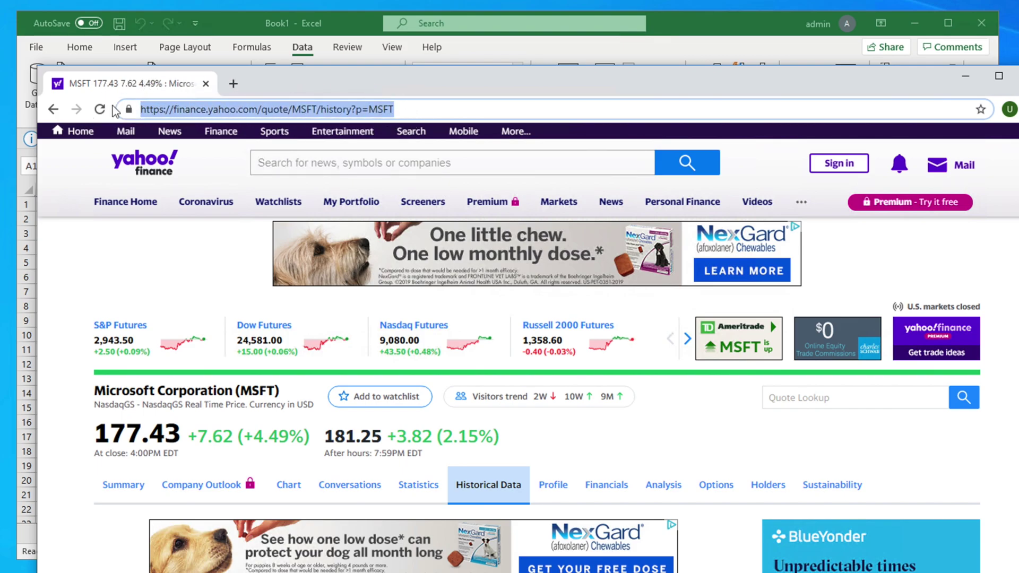
{"action": "right_click", "coordinate": [218, 109]}
{"action": "left_click", "coordinate": [249, 190]}
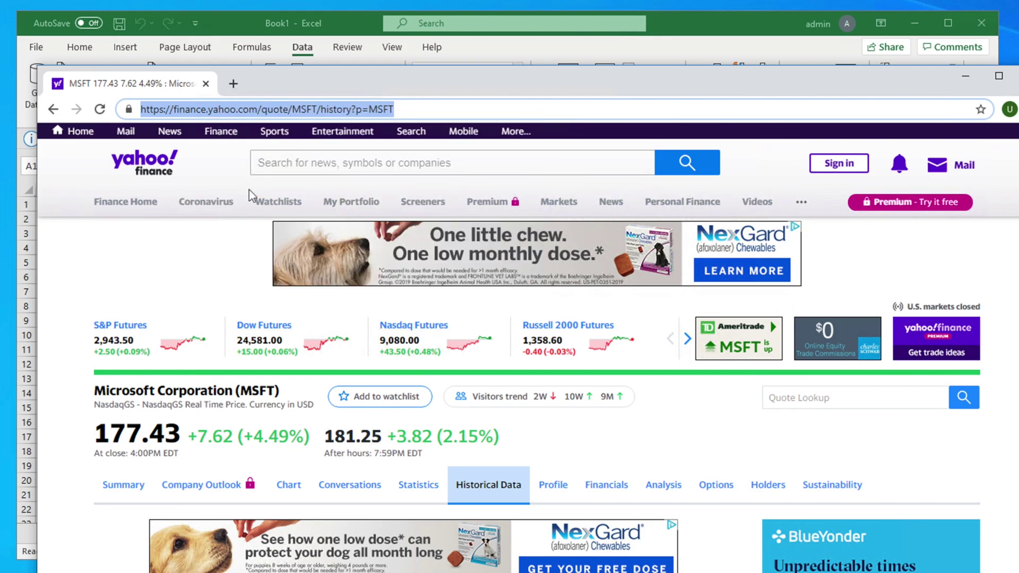
{"action": "left_click", "coordinate": [964, 77]}
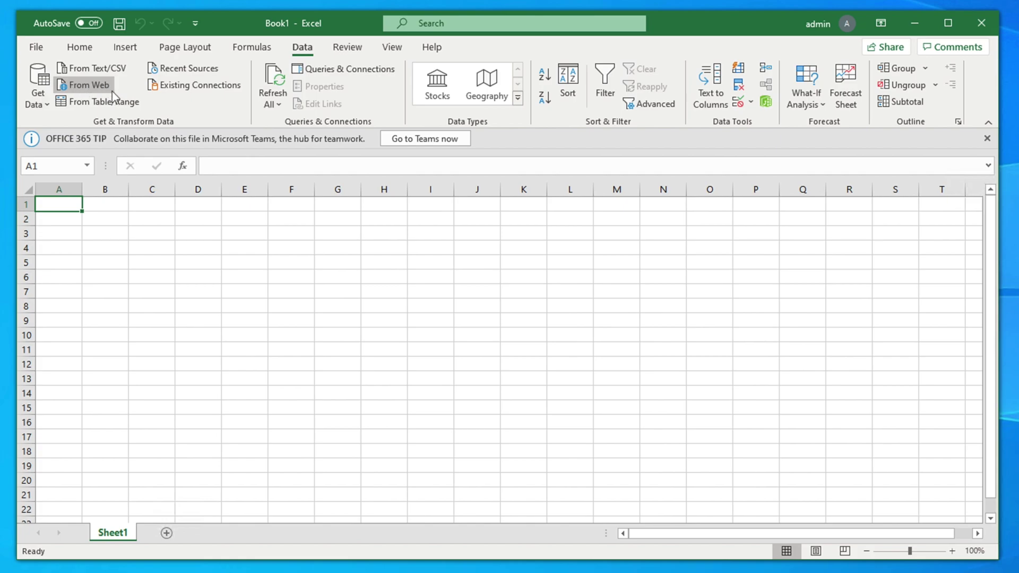
Step: Start a From Web data import in the workbook and get its URL entry ready in Basic mode
{"action": "left_click", "coordinate": [91, 88]}
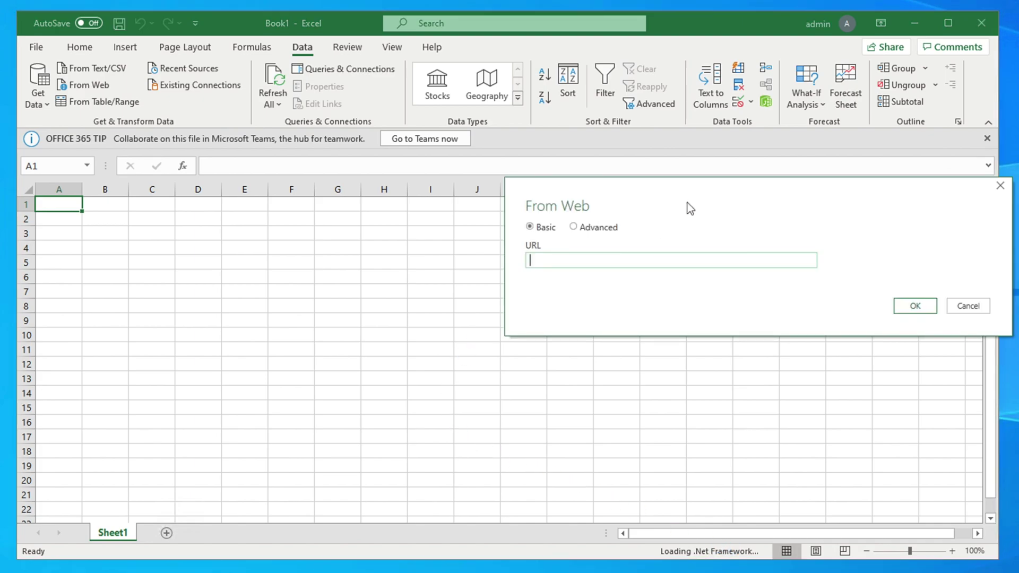
{"action": "left_click_drag", "start_coordinate": [698, 187], "coordinate": [465, 217]}
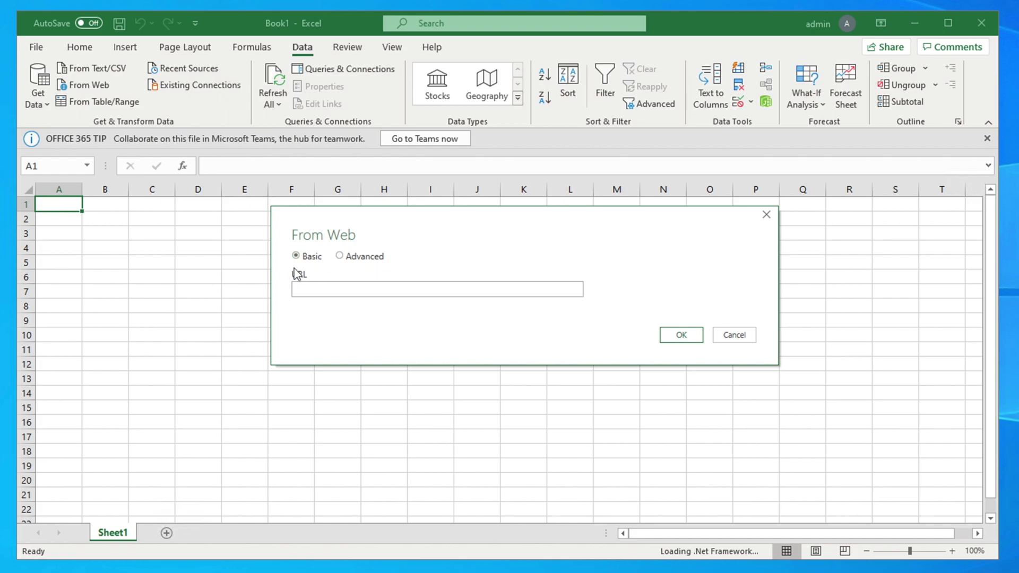
{"action": "left_click", "coordinate": [301, 291]}
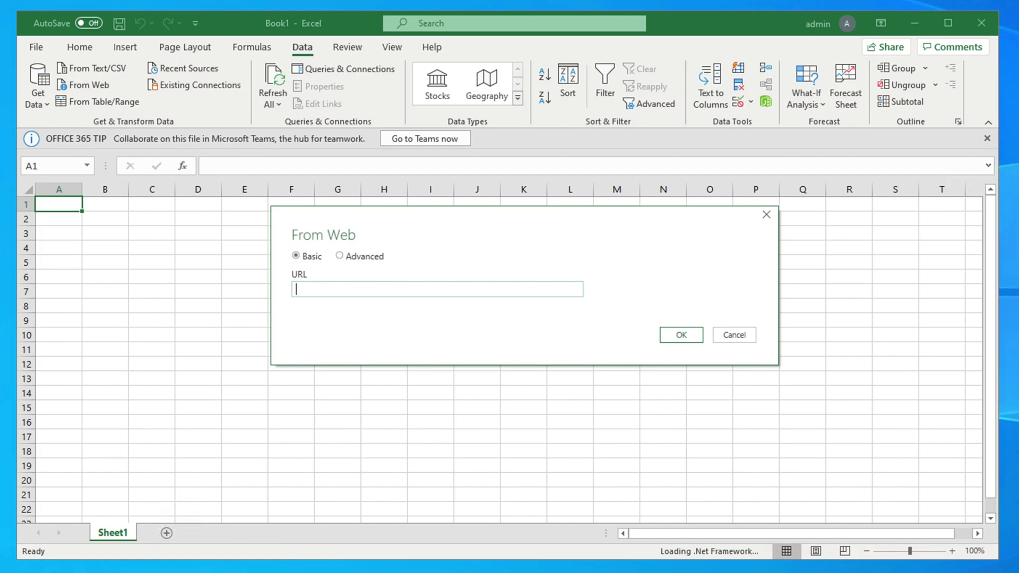
{"action": "key", "text": "alt+Tab"}
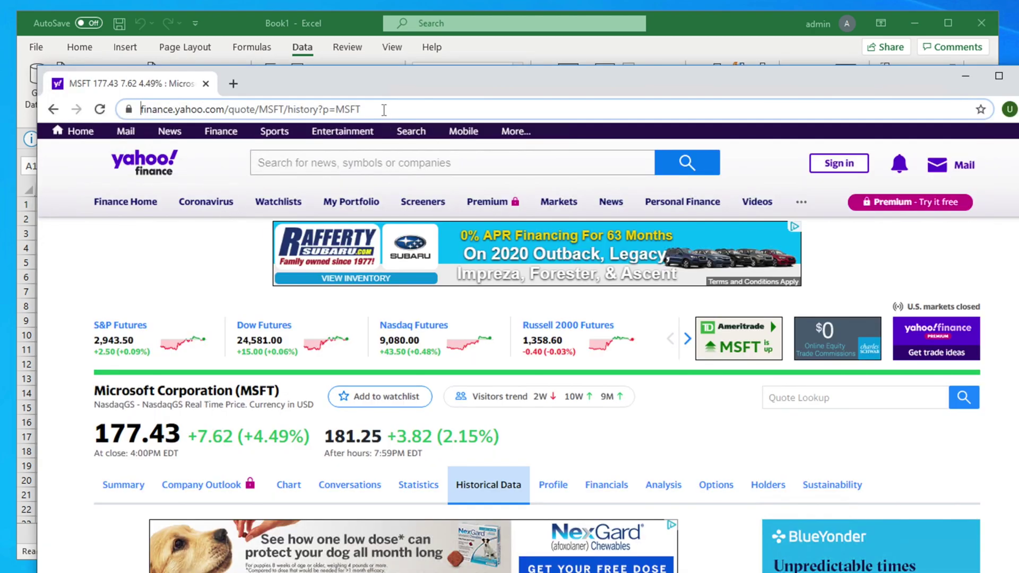
{"action": "left_click", "coordinate": [138, 109]}
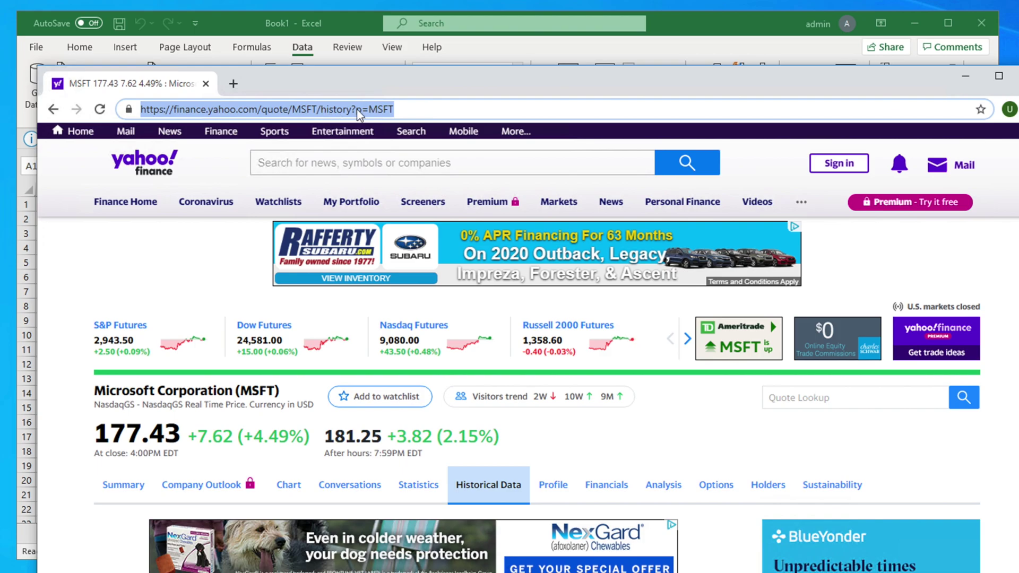
{"action": "right_click", "coordinate": [301, 110]}
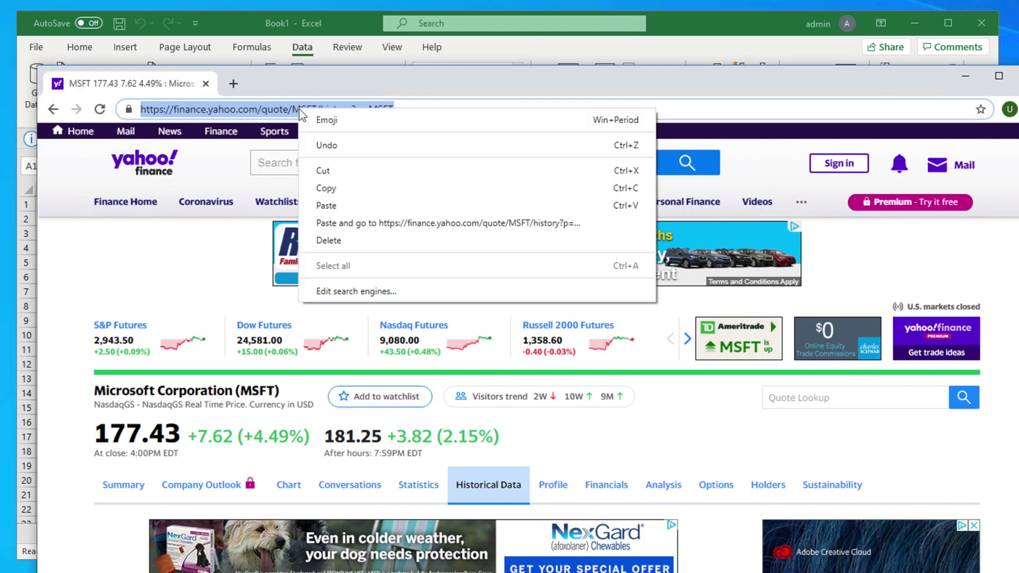
{"action": "left_click", "coordinate": [329, 189]}
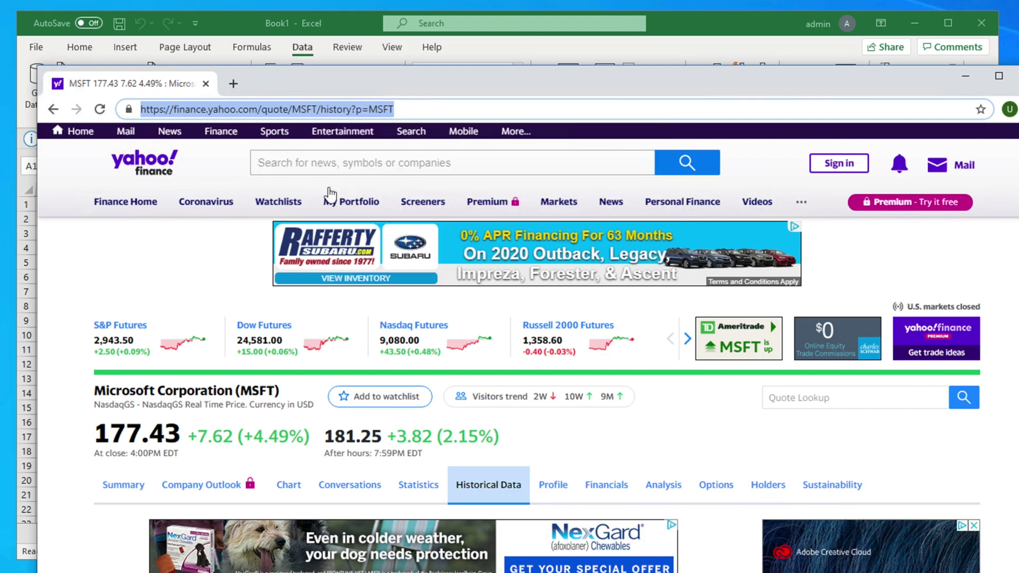
{"action": "left_click", "coordinate": [966, 77]}
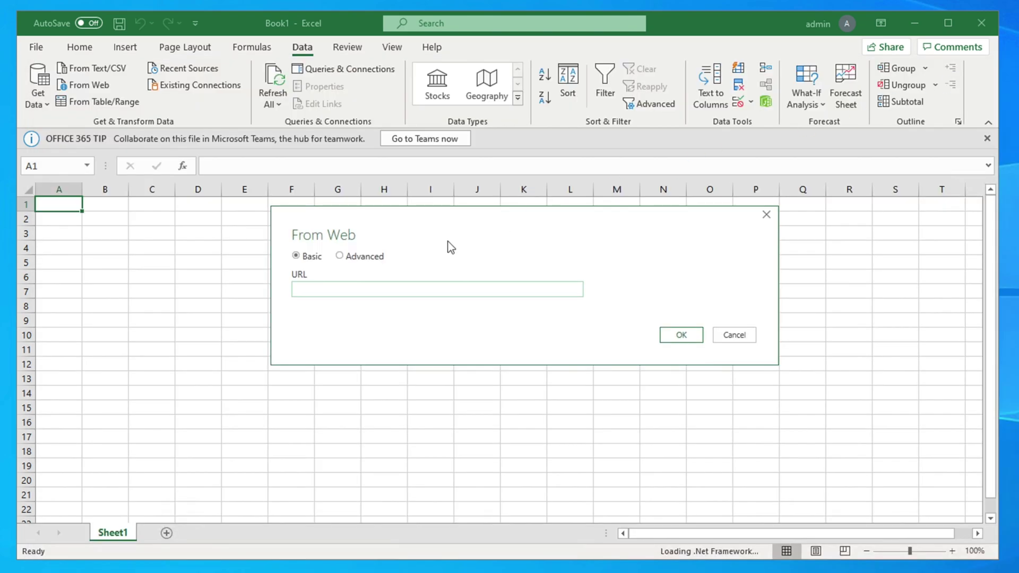
{"action": "right_click", "coordinate": [304, 288]}
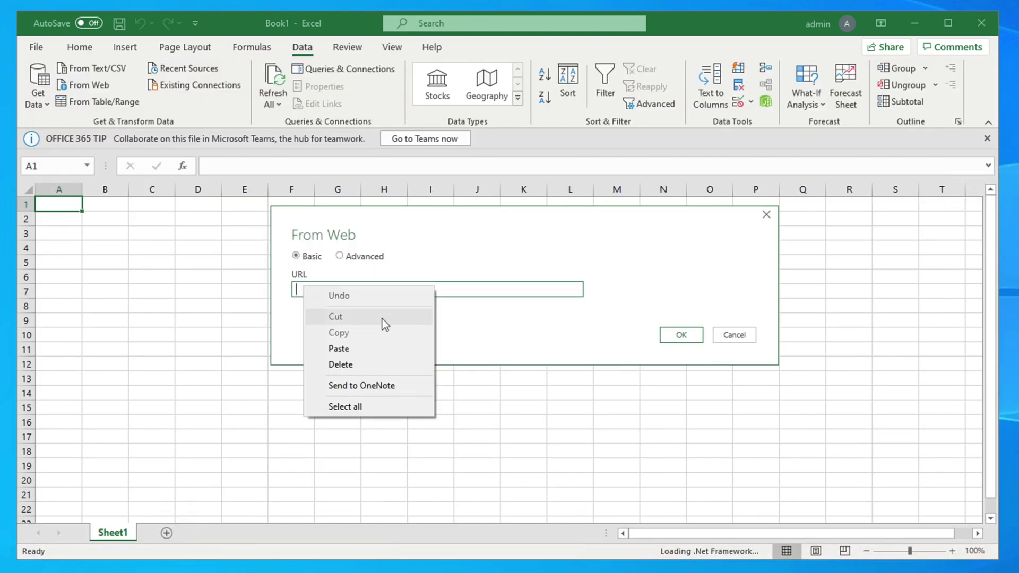
{"action": "left_click", "coordinate": [339, 350]}
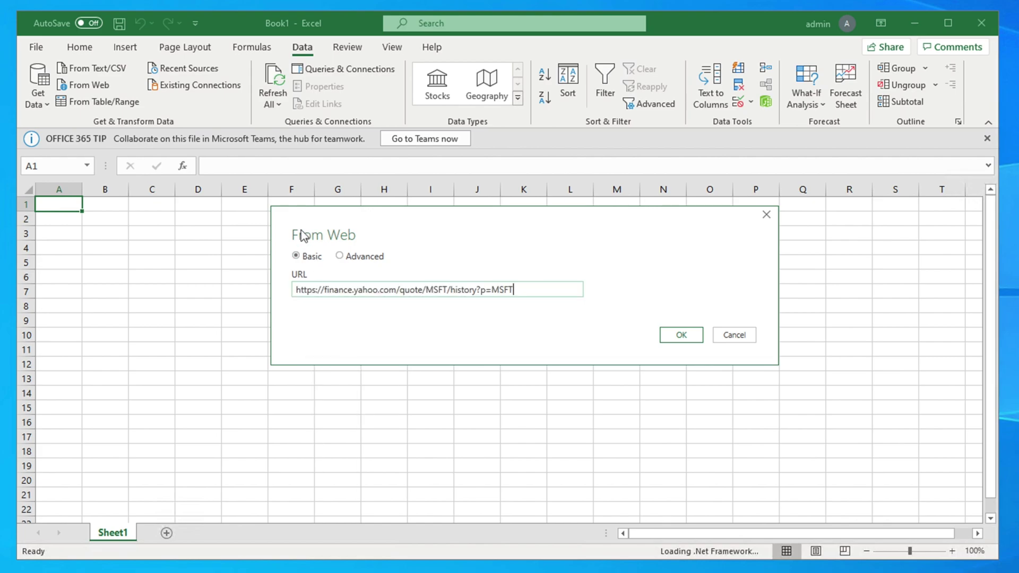
{"action": "left_click_drag", "start_coordinate": [533, 293], "coordinate": [277, 289]}
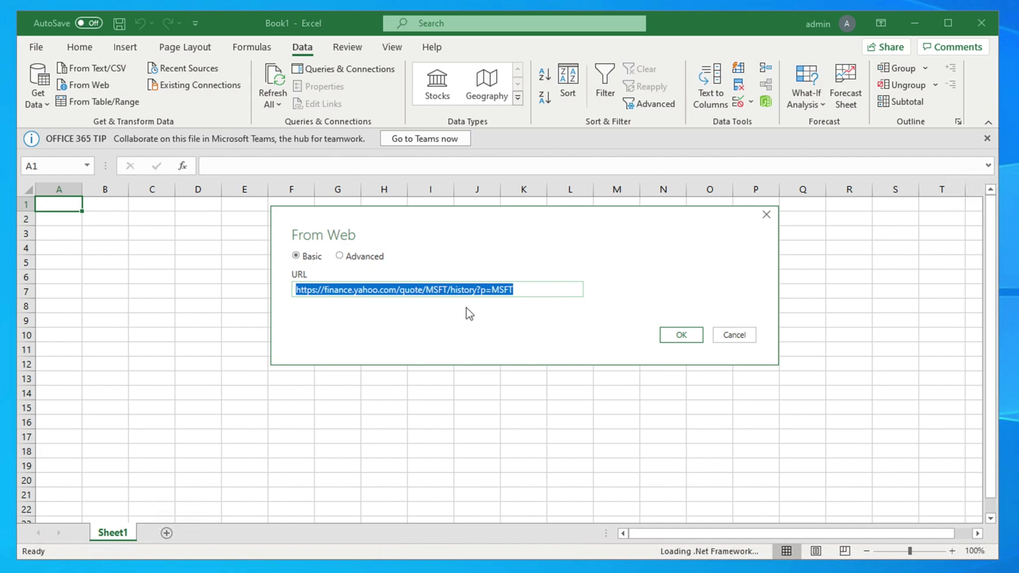
{"action": "left_click", "coordinate": [680, 339]}
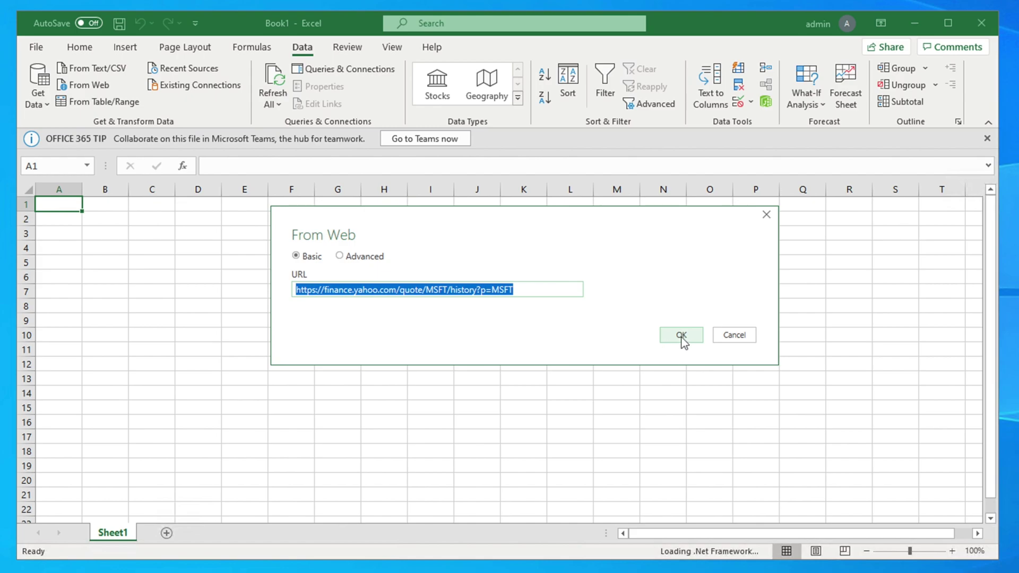
{"action": "left_click", "coordinate": [685, 337]}
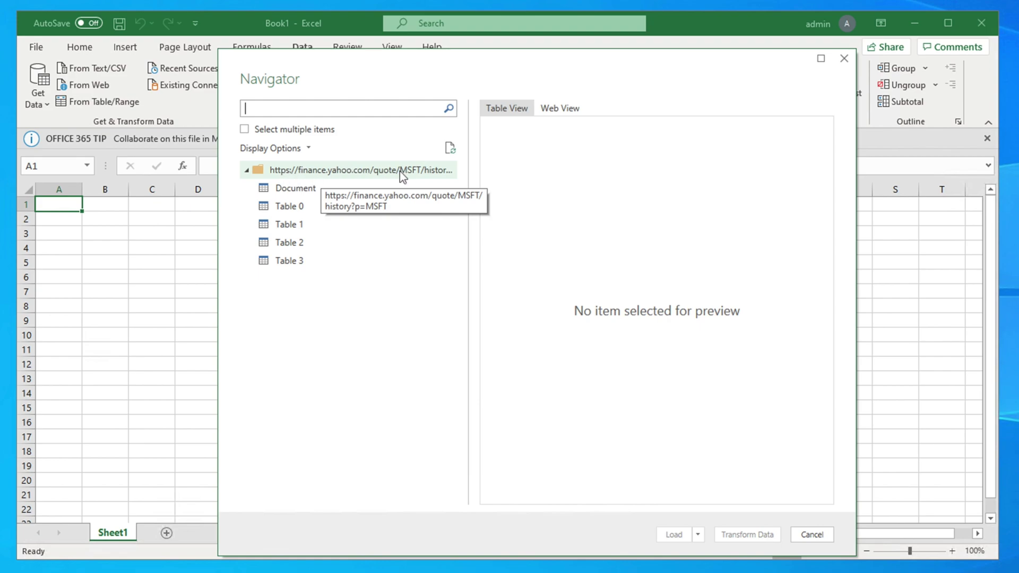
Step: Preview the connected Yahoo Finance page in Web View, down to the Microsoft quote, and return to Table View
{"action": "left_click", "coordinate": [561, 115]}
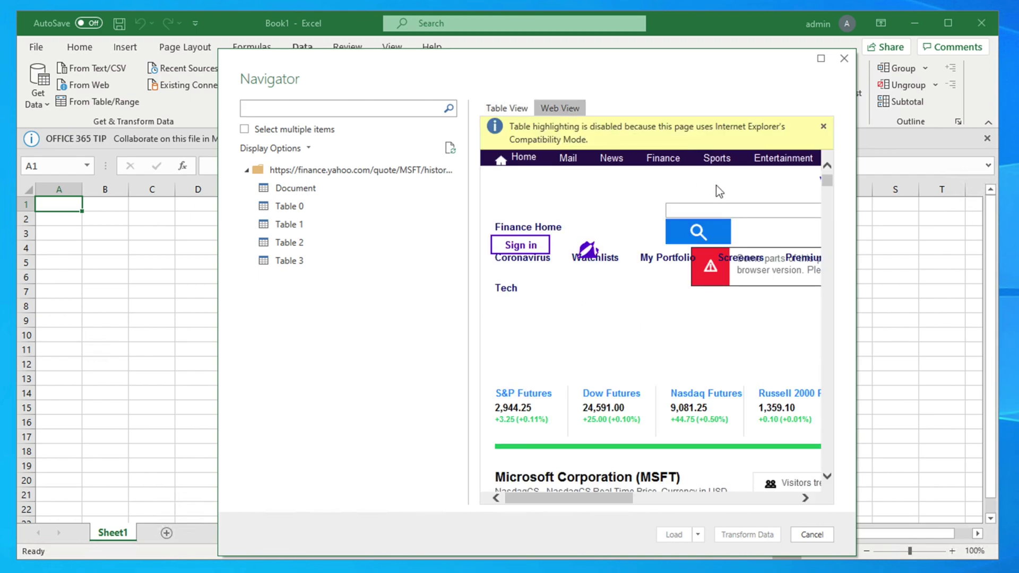
{"action": "mouse_move", "coordinate": [826, 179]}
{"action": "left_mouse_down"}
{"action": "mouse_move", "coordinate": [829, 210]}
{"action": "mouse_move", "coordinate": [827, 183]}
{"action": "left_mouse_up"}
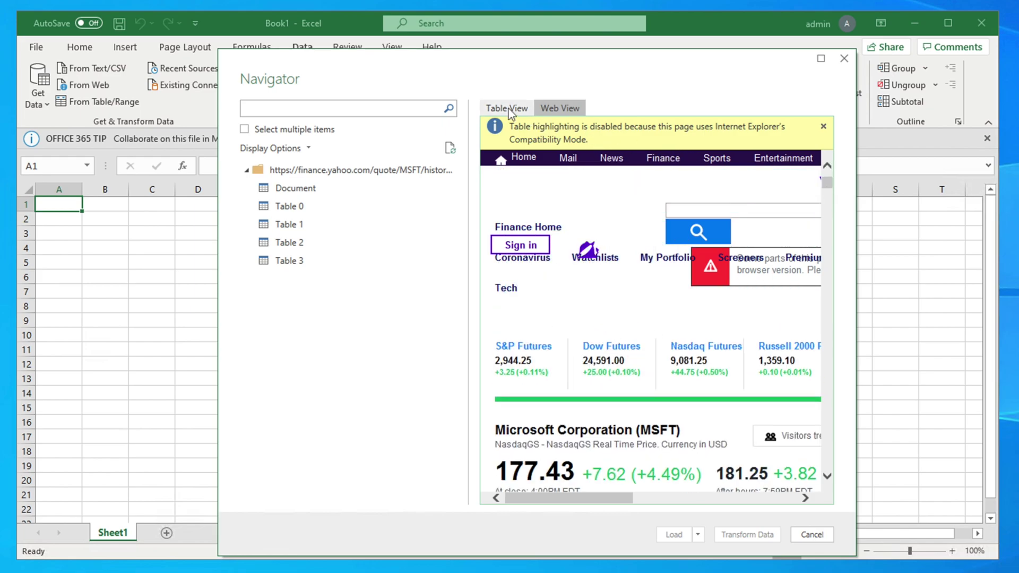
{"action": "left_click", "coordinate": [501, 110]}
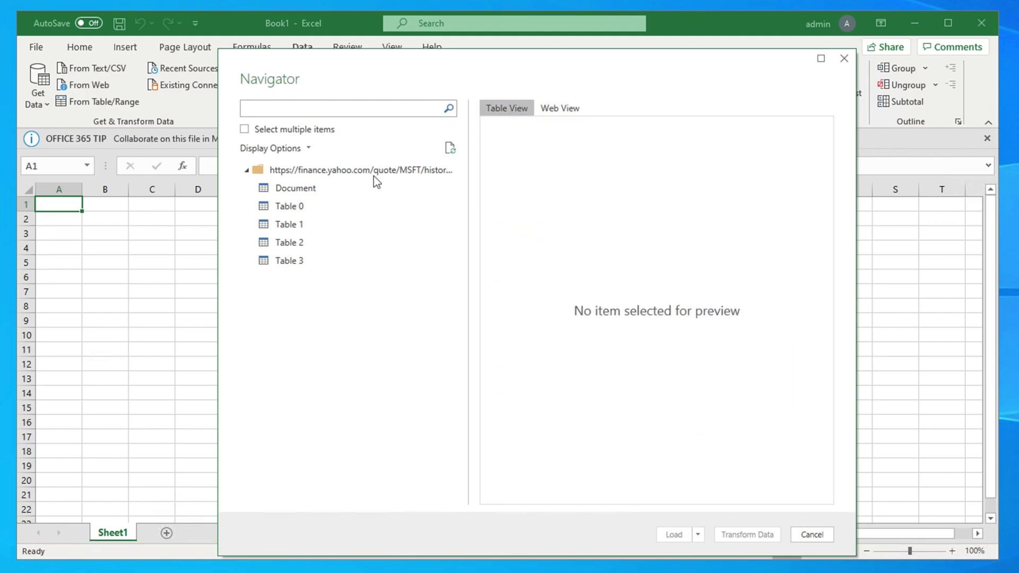
Step: Preview Document, Table 0, Table 1 and Table 2, checking Table 2's columns through to Volume
{"action": "left_click", "coordinate": [295, 190]}
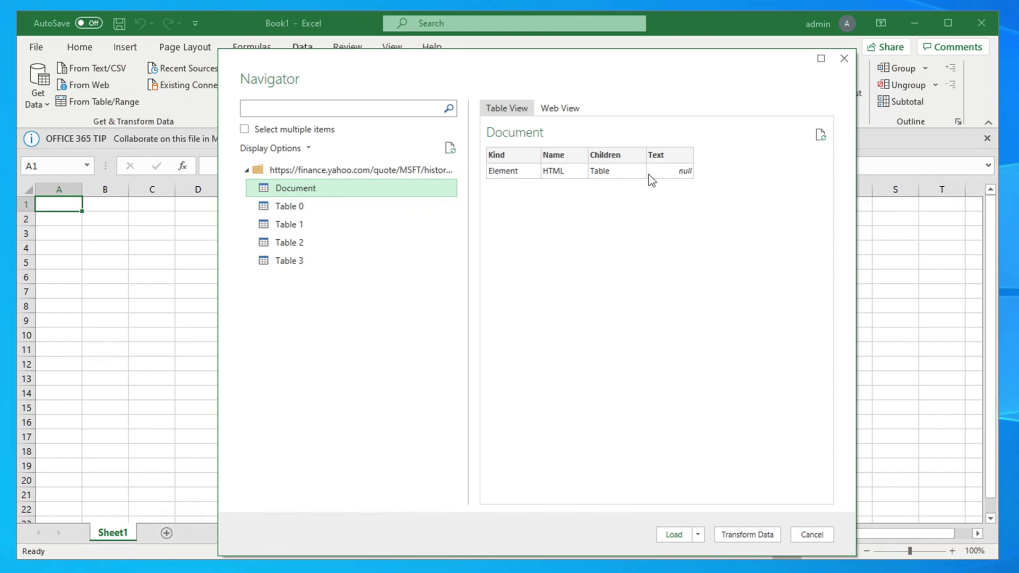
{"action": "left_click", "coordinate": [291, 210]}
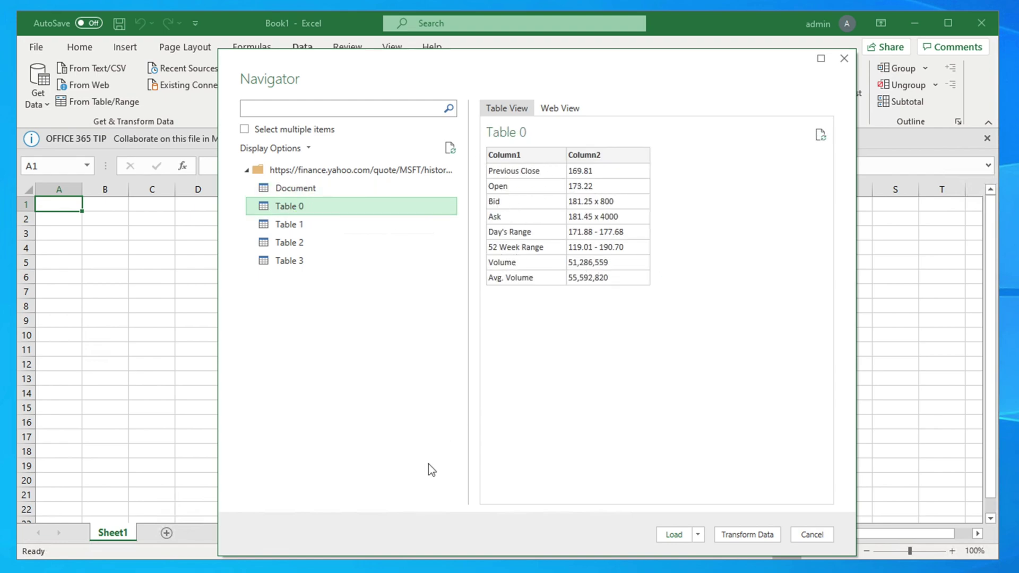
{"action": "left_click", "coordinate": [286, 225]}
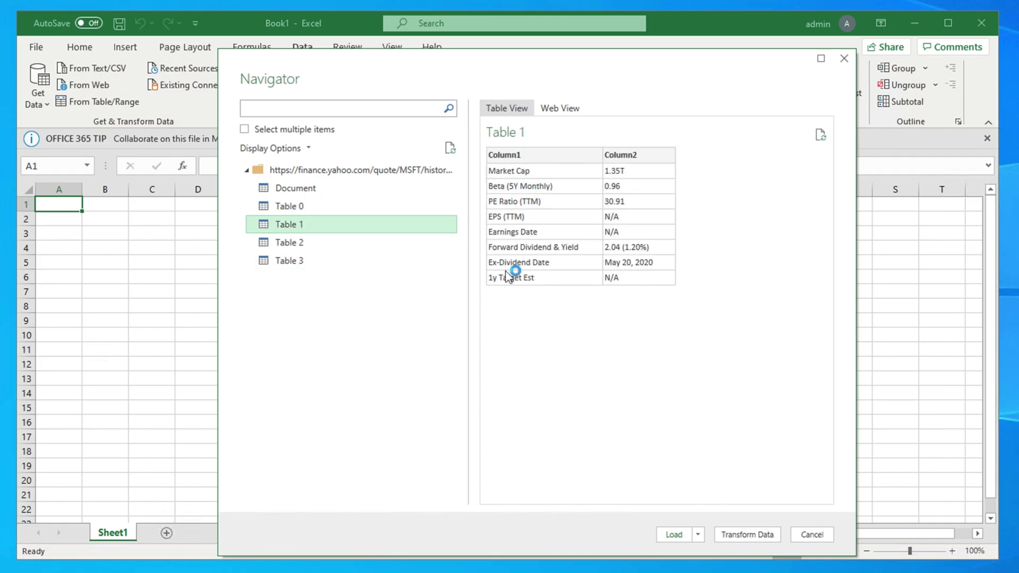
{"action": "left_click", "coordinate": [297, 241]}
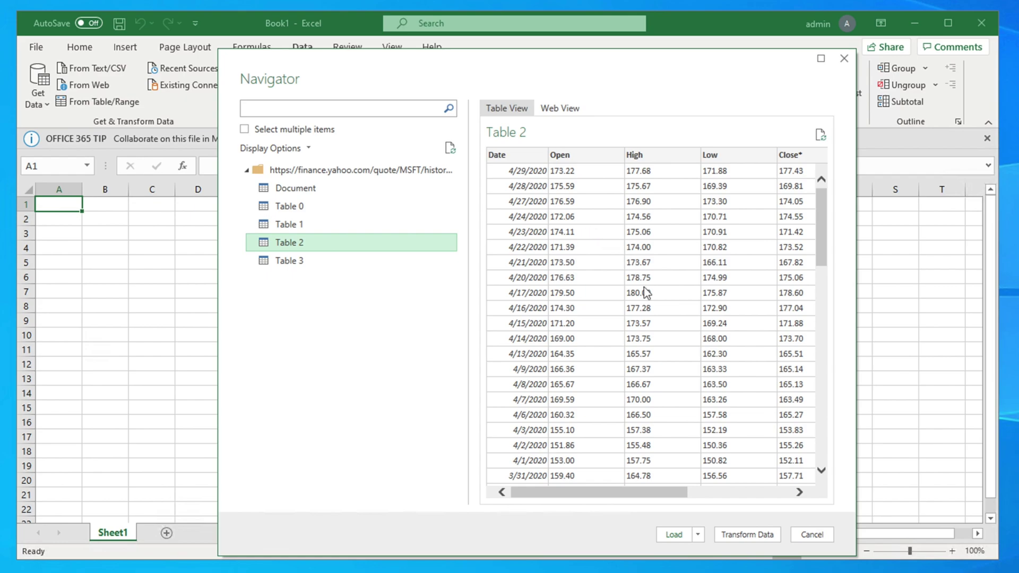
{"action": "left_click_drag", "start_coordinate": [615, 501], "coordinate": [795, 493]}
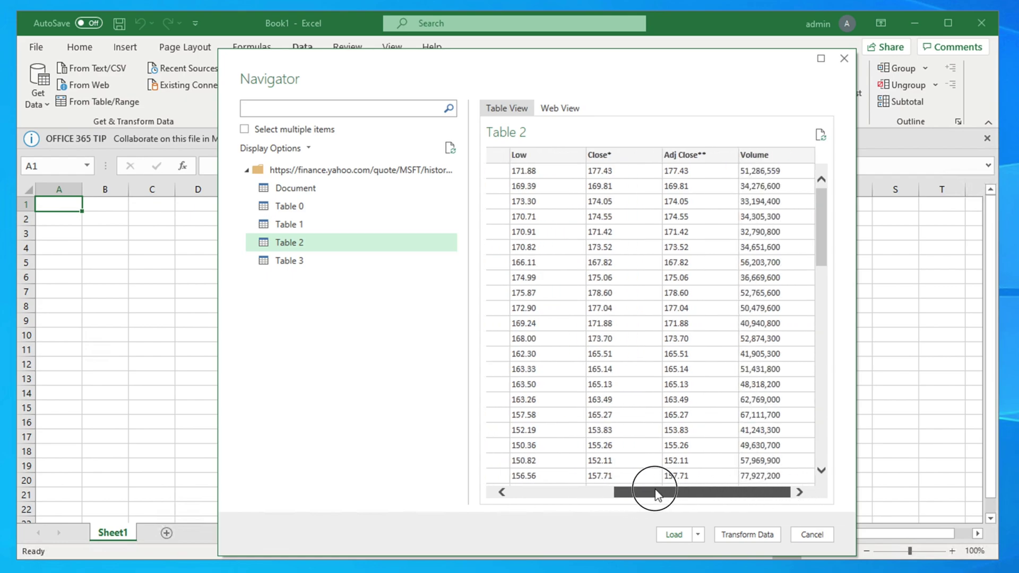
{"action": "left_click_drag", "start_coordinate": [655, 488], "coordinate": [467, 533]}
Step: Switch to the browser, compare the page's historical prices table with the Table 2 preview, and return to Excel
{"action": "key", "text": "alt+Tab"}
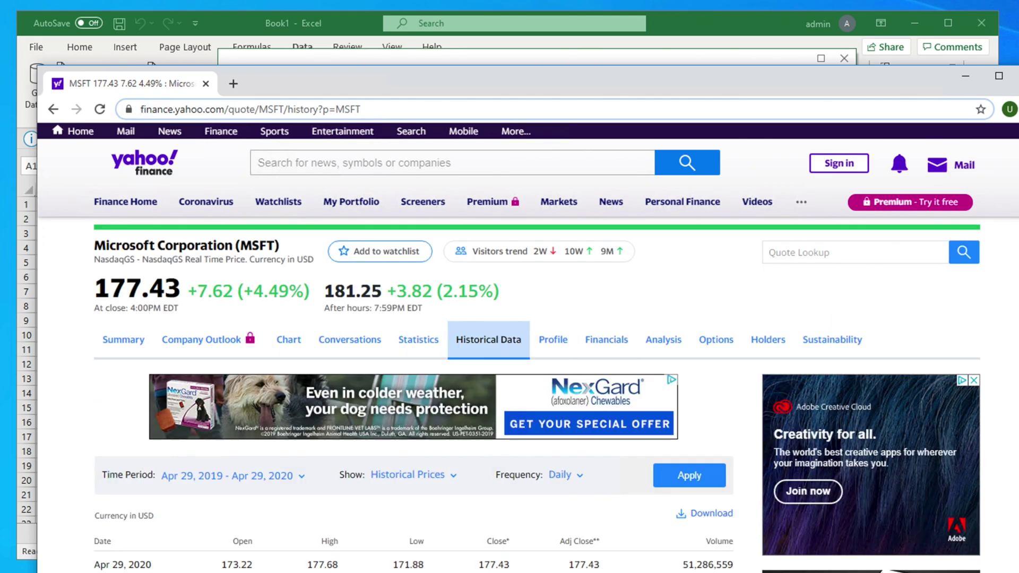
{"action": "left_click_drag", "start_coordinate": [651, 85], "coordinate": [652, 30]}
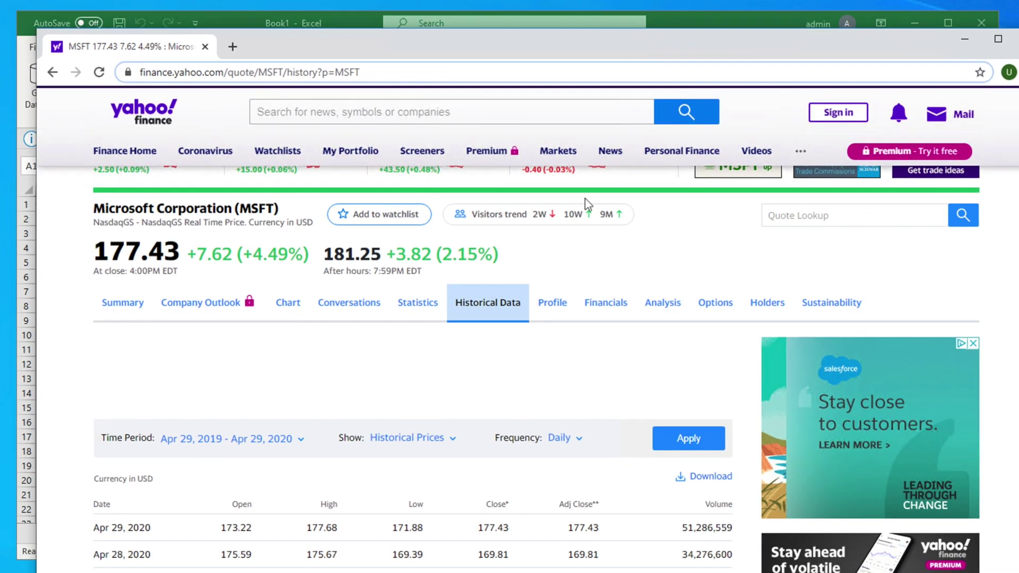
{"action": "scroll", "coordinate": [441, 541], "scroll_direction": "down", "scroll_amount": 10}
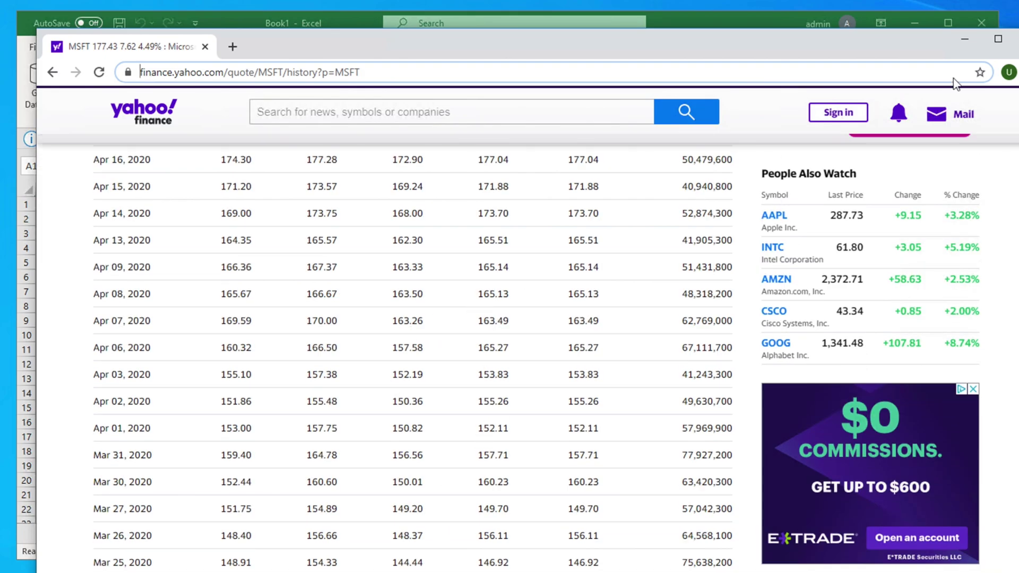
{"action": "left_click", "coordinate": [963, 43]}
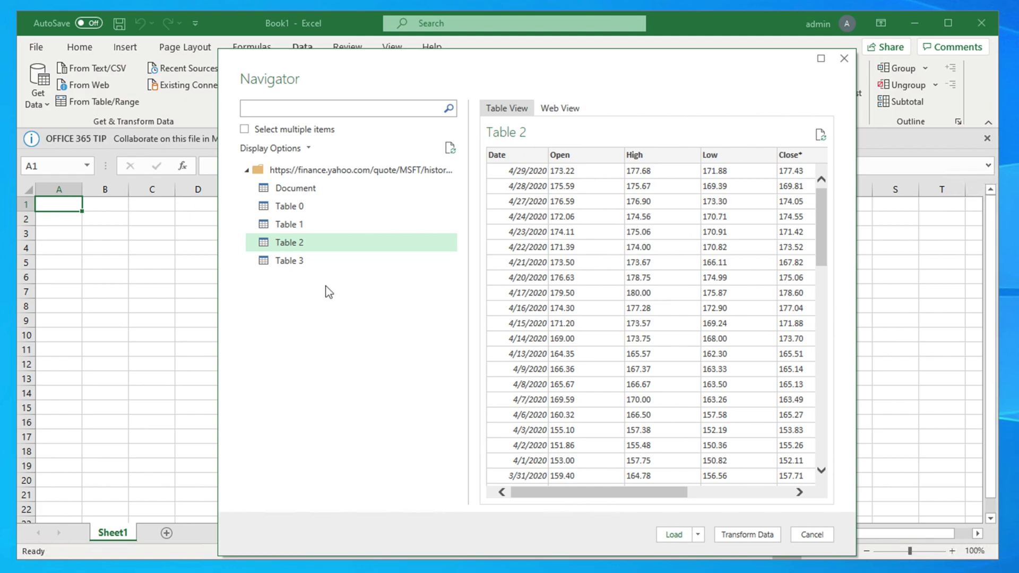
Step: Check Table 3's preview, and load Table 2 as a table into the existing worksheet at =$A$1
{"action": "left_click", "coordinate": [293, 264]}
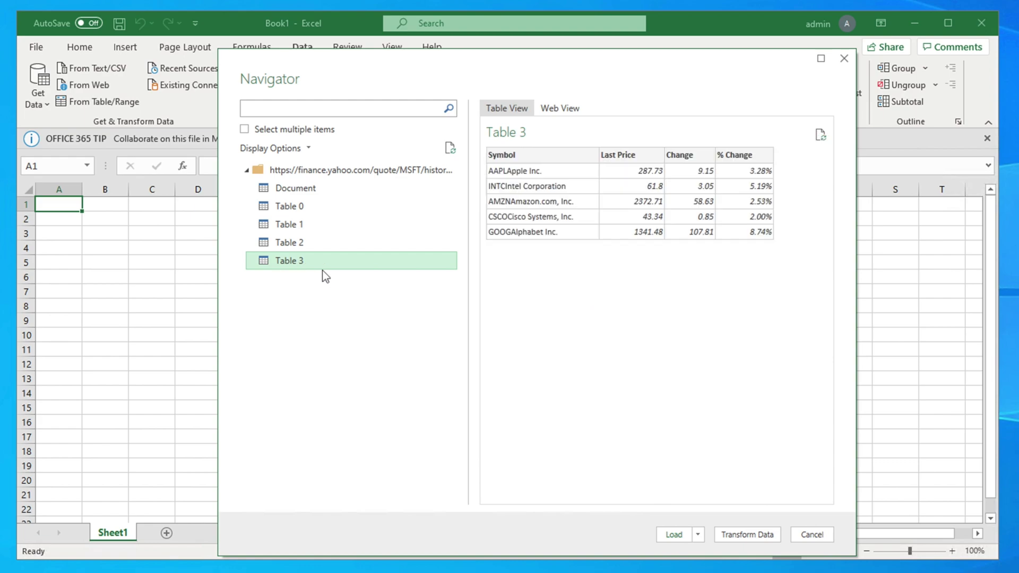
{"action": "left_click", "coordinate": [295, 248]}
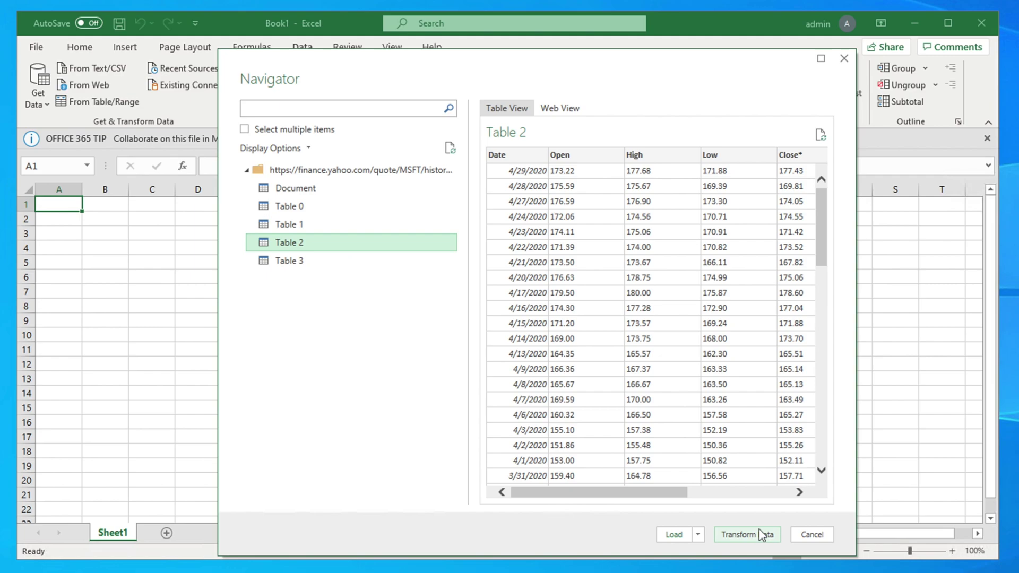
{"action": "left_click", "coordinate": [698, 535]}
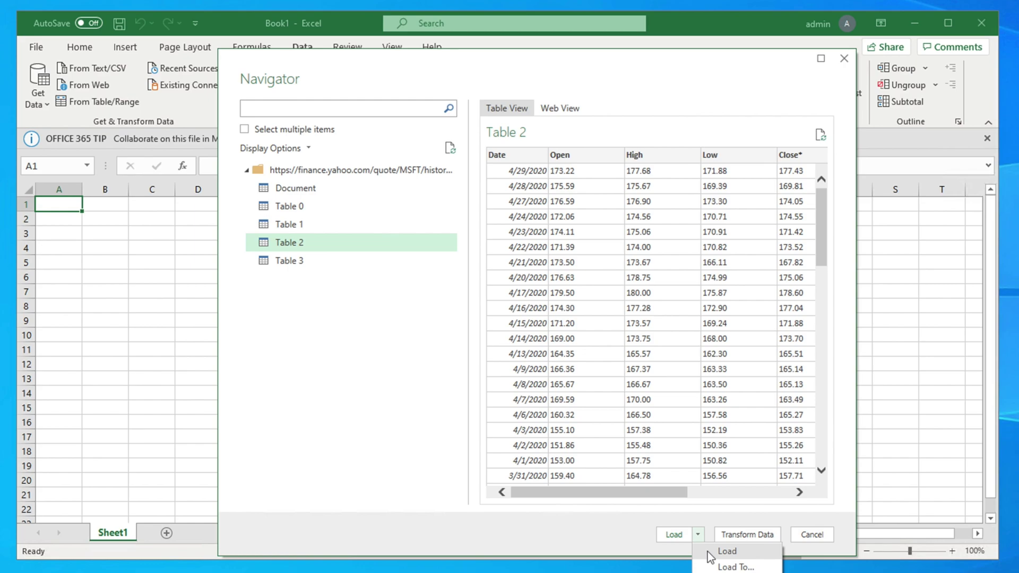
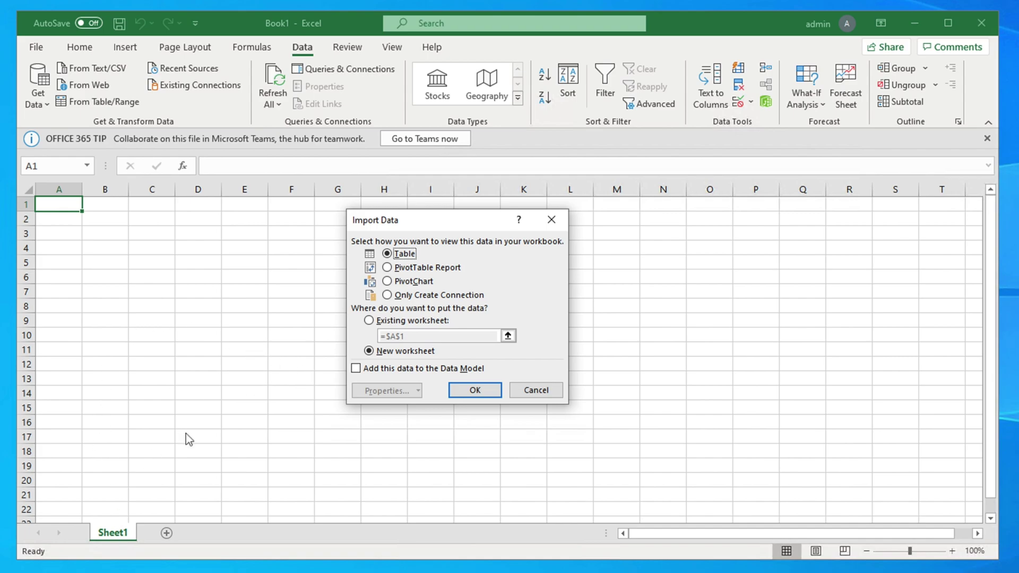
{"action": "left_click", "coordinate": [368, 320]}
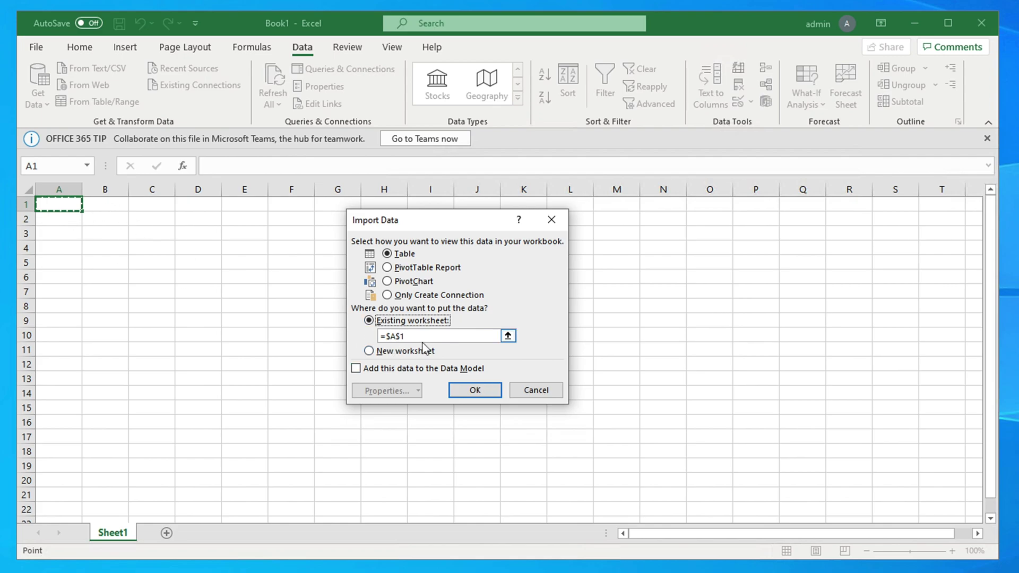
{"action": "left_click", "coordinate": [474, 392]}
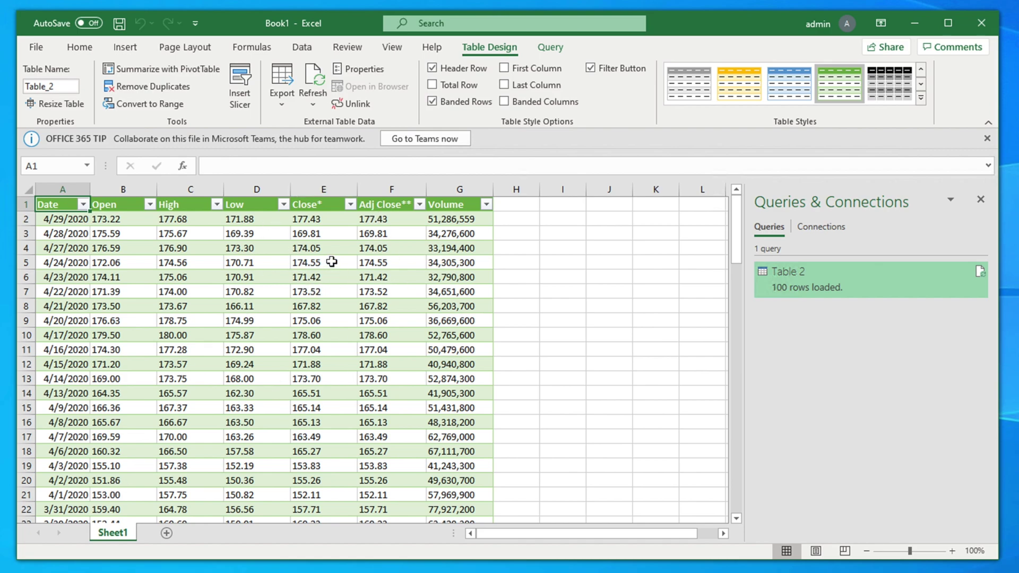
Step: Switch to the browser, copy the page heading Microsoft Corporation (MSFT) and return to the workbook
{"action": "mouse_move", "coordinate": [798, 275]}
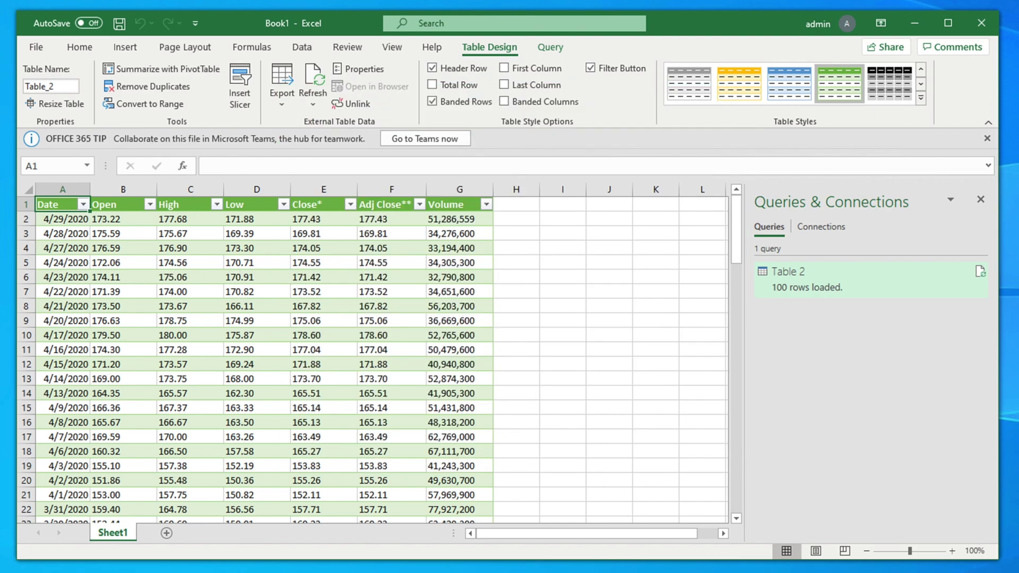
{"action": "key", "text": "alt+Tab"}
{"action": "scroll", "coordinate": [220, 237], "scroll_direction": "up", "scroll_amount": 15}
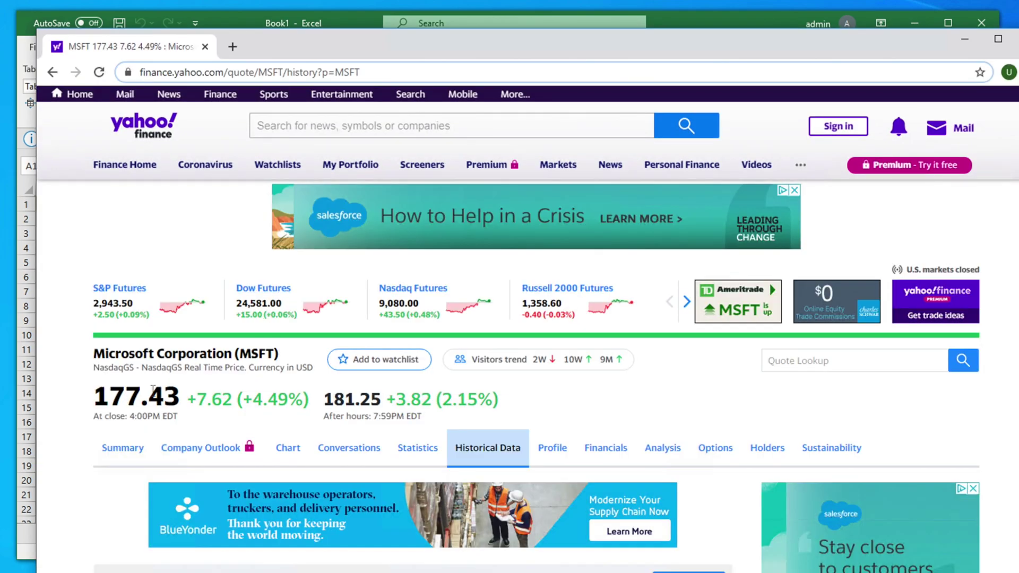
{"action": "left_click_drag", "start_coordinate": [279, 354], "coordinate": [104, 350]}
{"action": "key", "text": "ctrl+c"}
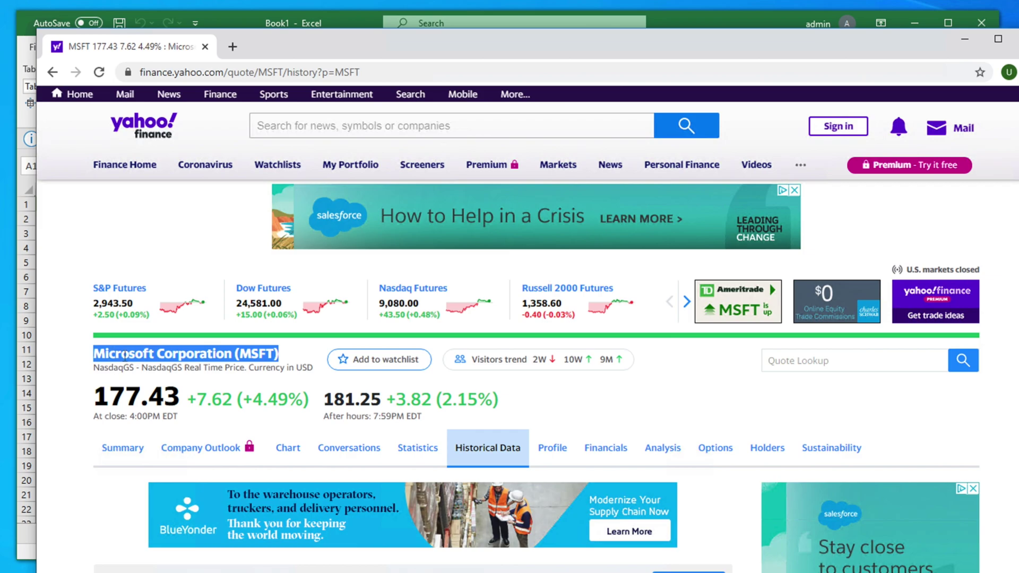
{"action": "left_click", "coordinate": [966, 40]}
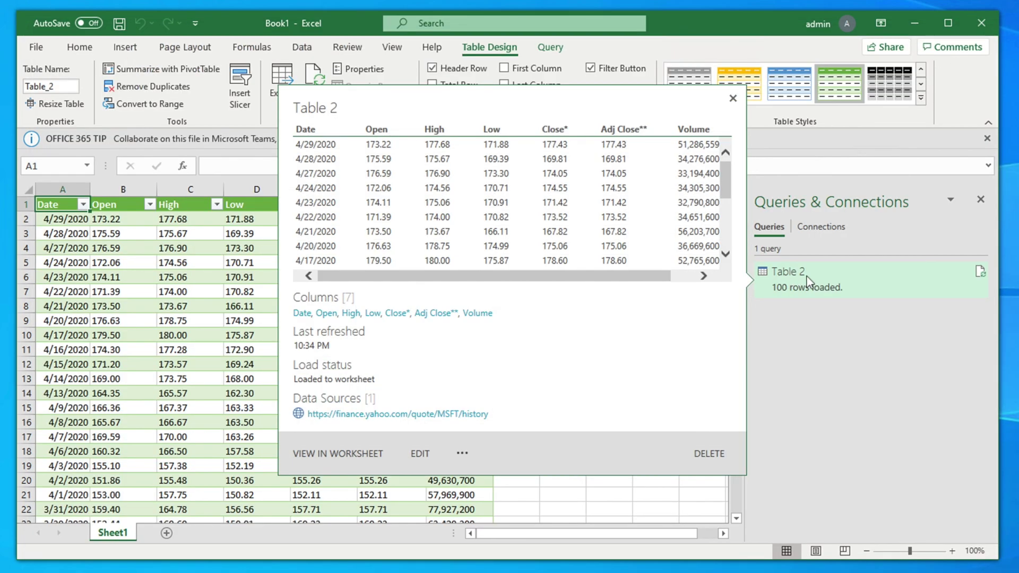
Step: Look over the Table 2 query's data preview and open the query in the Power Query Editor
{"action": "left_click_drag", "start_coordinate": [728, 171], "coordinate": [715, 137]}
{"action": "left_click_drag", "start_coordinate": [643, 281], "coordinate": [688, 282]}
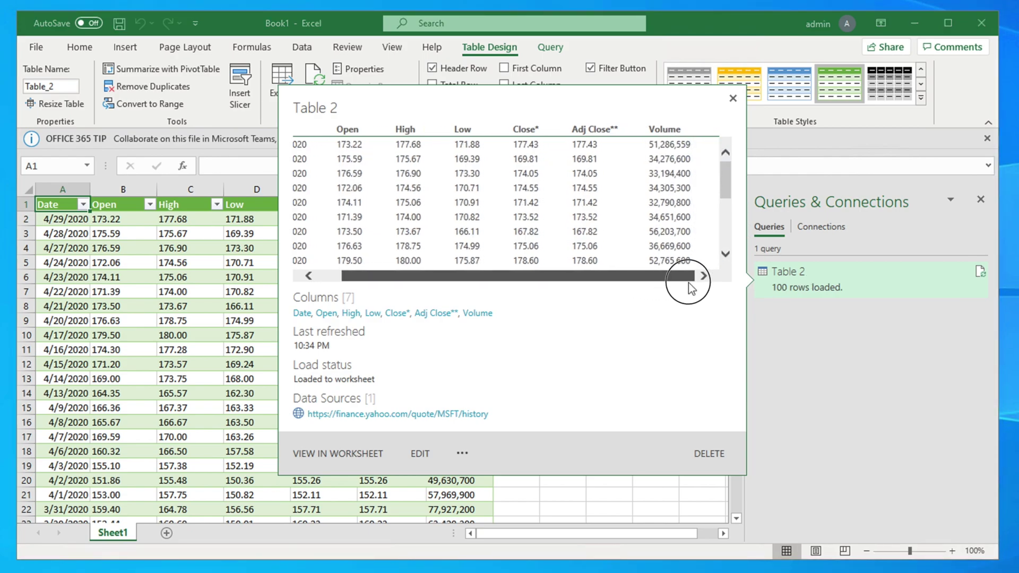
{"action": "mouse_move", "coordinate": [834, 289]}
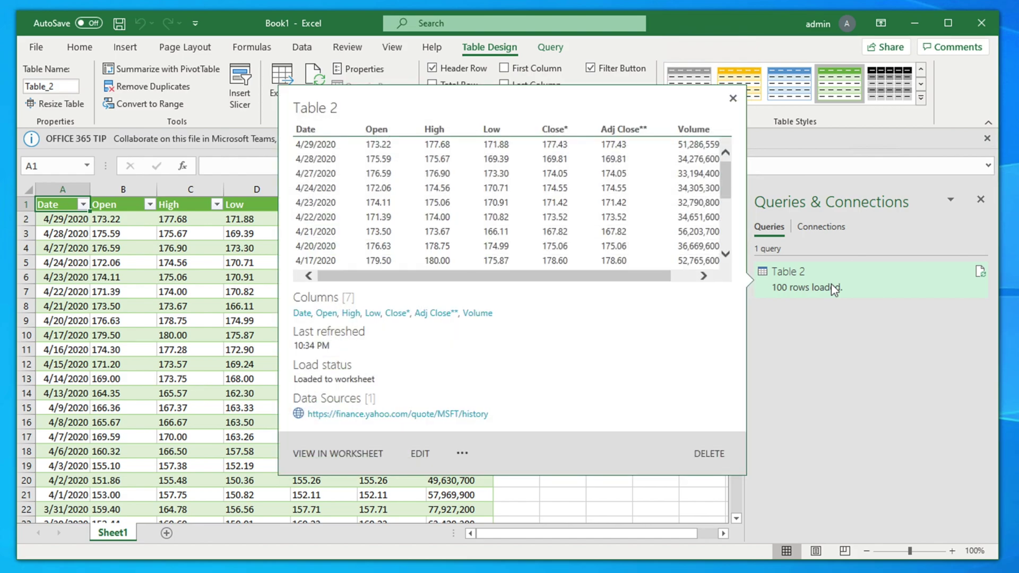
{"action": "double_click", "coordinate": [801, 284]}
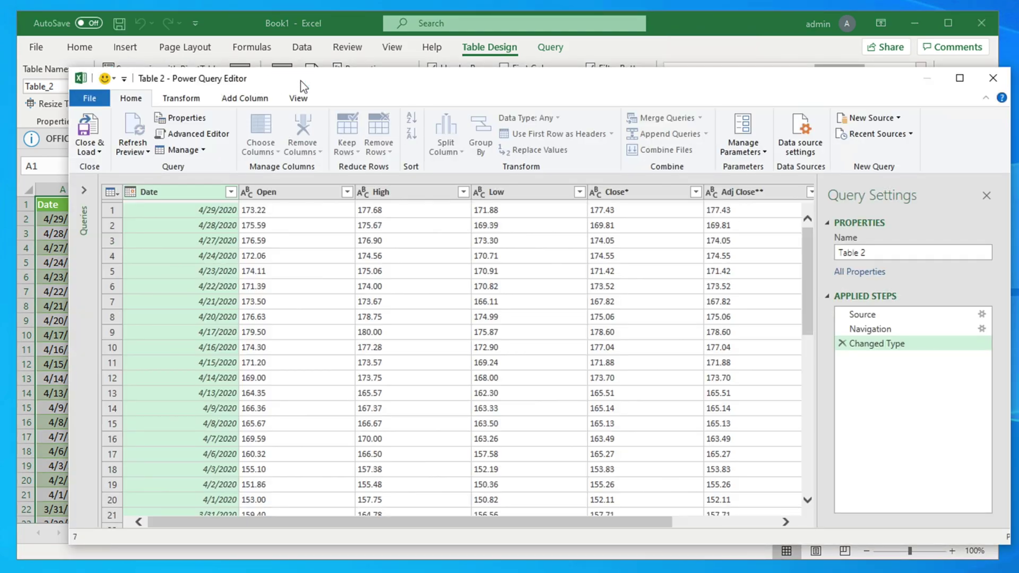
{"action": "left_click_drag", "start_coordinate": [300, 80], "coordinate": [279, 78]}
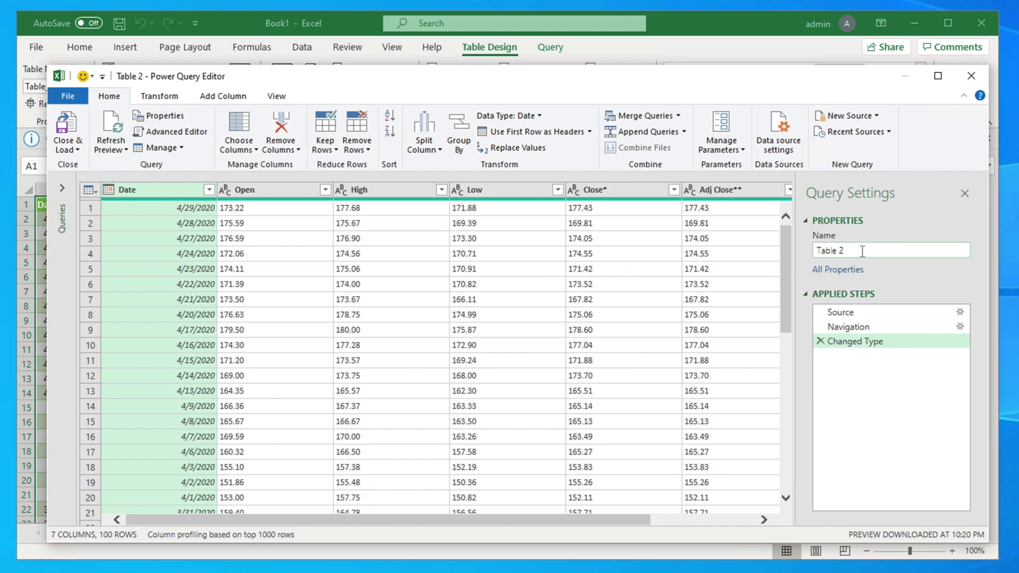
Step: Replace the query name with the heading Microsoft Corporation (MSFT), copied again from the Yahoo Finance page in the browser
{"action": "left_click_drag", "start_coordinate": [863, 251], "coordinate": [794, 247]}
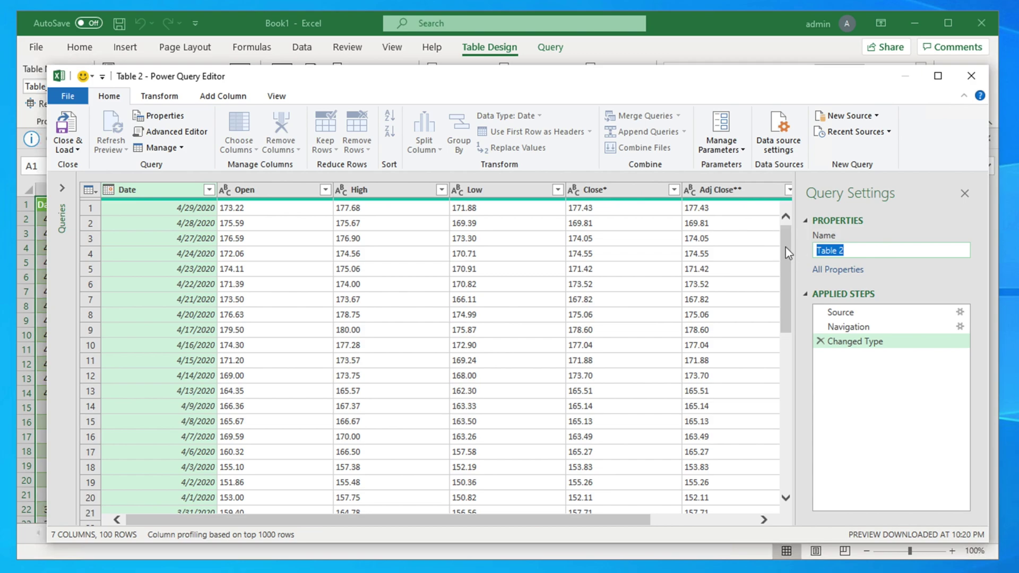
{"action": "key", "text": "BackSpace"}
{"action": "key", "text": "alt+Tab"}
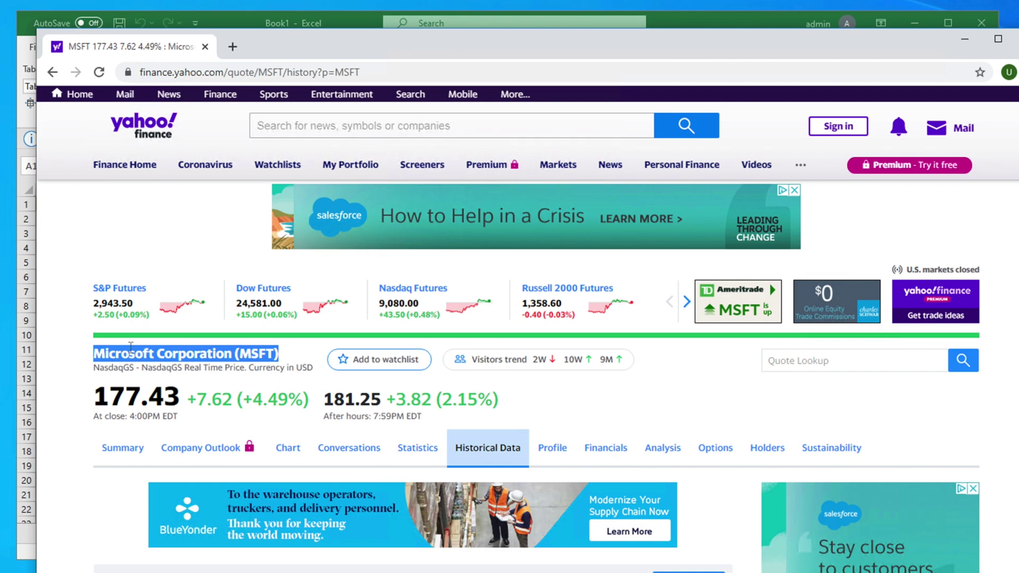
{"action": "right_click", "coordinate": [204, 356]}
{"action": "left_click", "coordinate": [204, 366]}
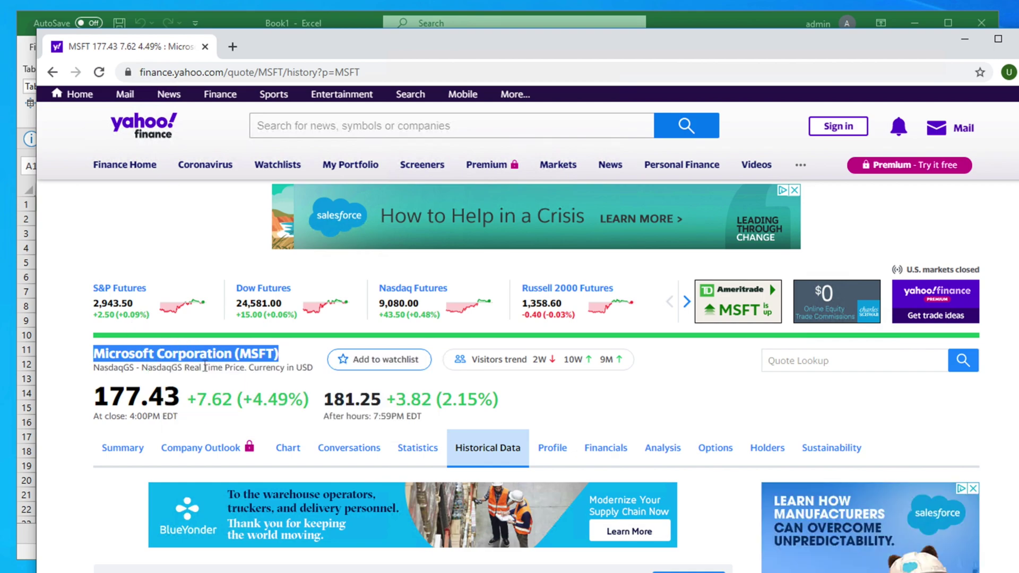
{"action": "left_click", "coordinate": [965, 39]}
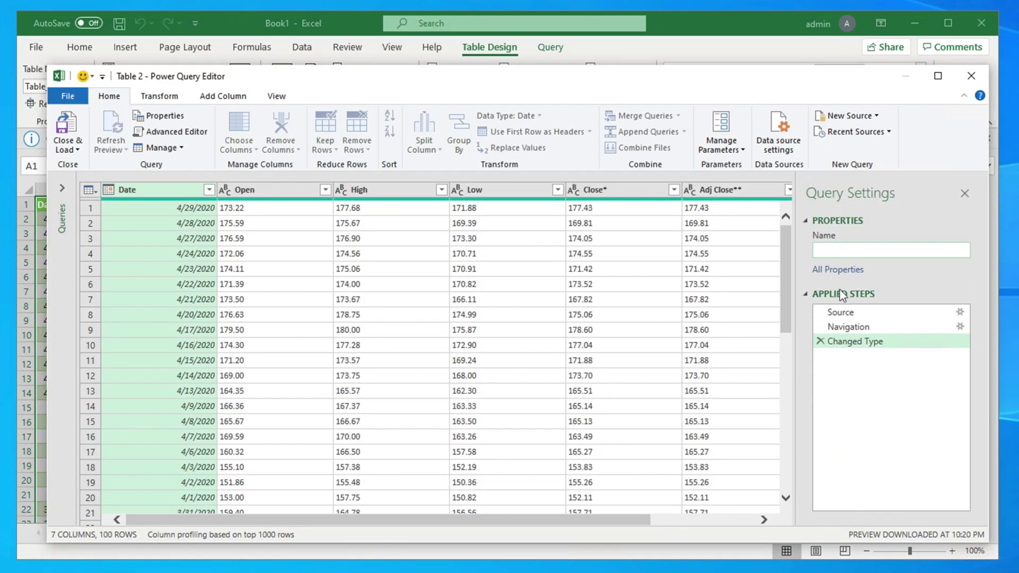
{"action": "key", "text": "ctrl+v"}
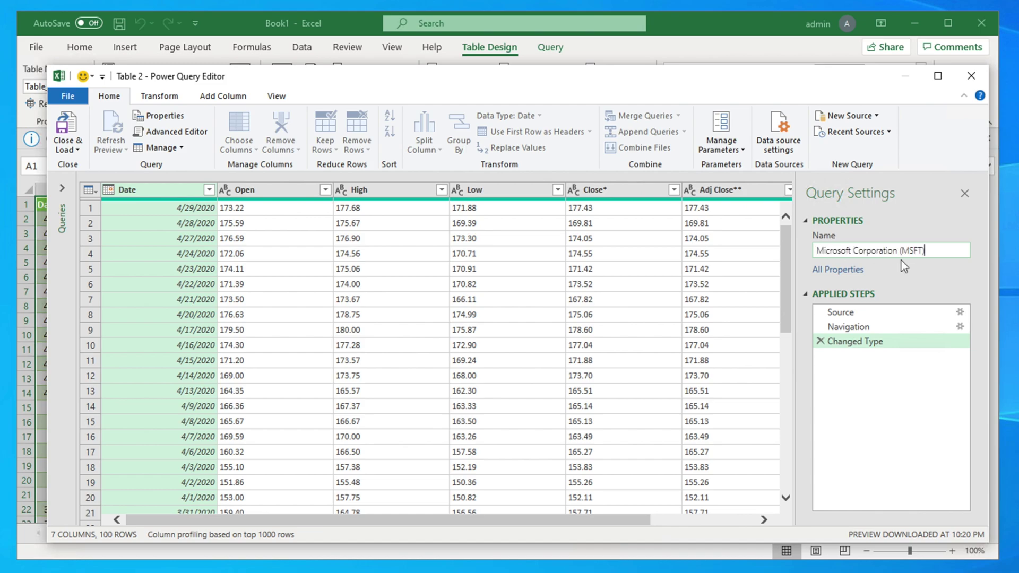
Step: Shorten the query name to the ticker without parentheses and extend it to read MSFT - Hist Prc
{"action": "left_click_drag", "start_coordinate": [901, 253], "coordinate": [801, 244]}
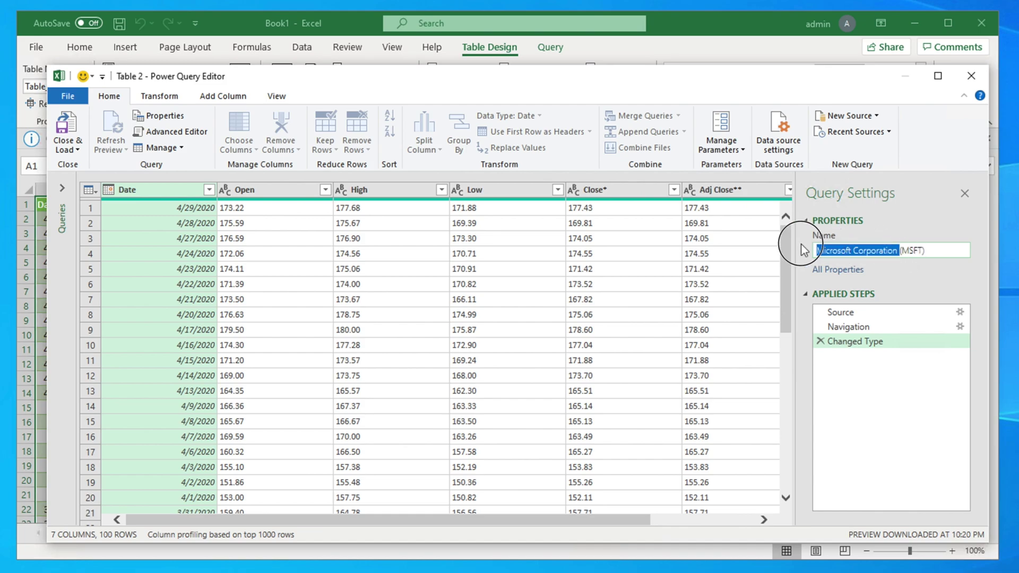
{"action": "key", "text": "BackSpace"}
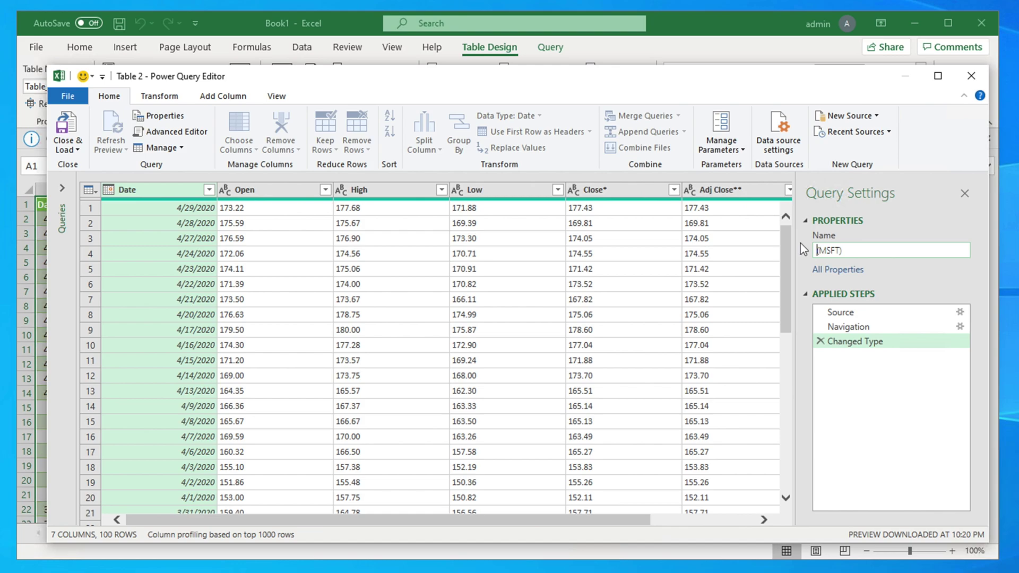
{"action": "key", "text": "End"}
{"action": "key", "text": "BackSpace"}
{"action": "key", "text": "End"}
{"action": "type", "text": "- Hist Pro"}
{"action": "left_click_drag", "start_coordinate": [887, 251], "coordinate": [817, 250]}
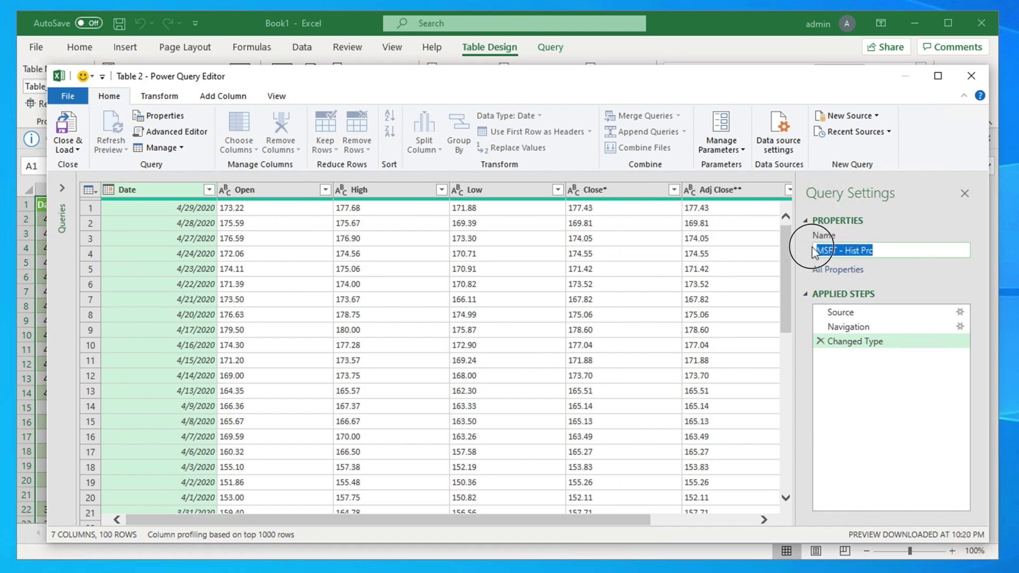
{"action": "left_click", "coordinate": [876, 251]}
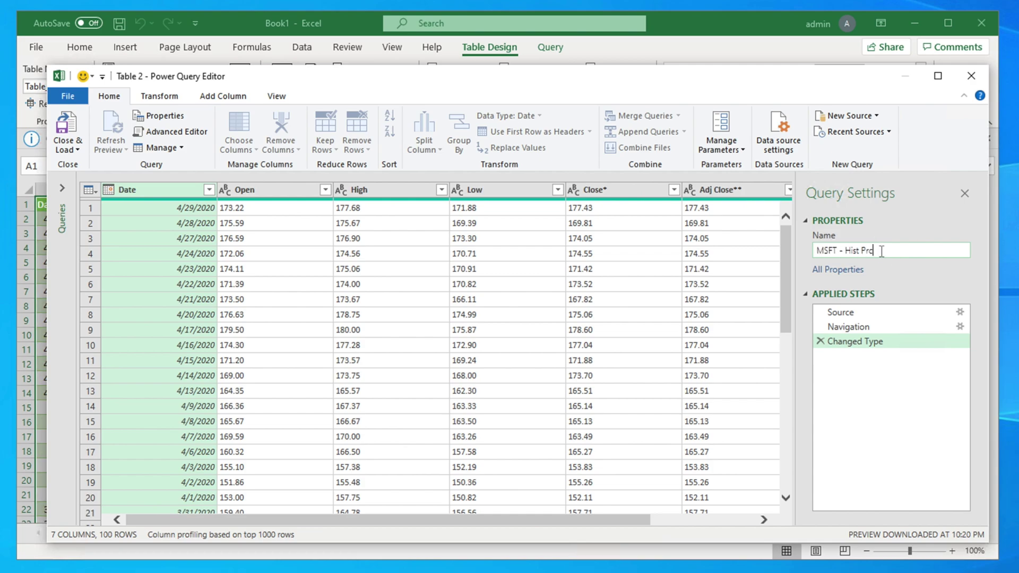
Step: Apply the query name MSFT - Hist Prc and remove the Open column from the query
{"action": "left_click_drag", "start_coordinate": [881, 251], "coordinate": [818, 251]}
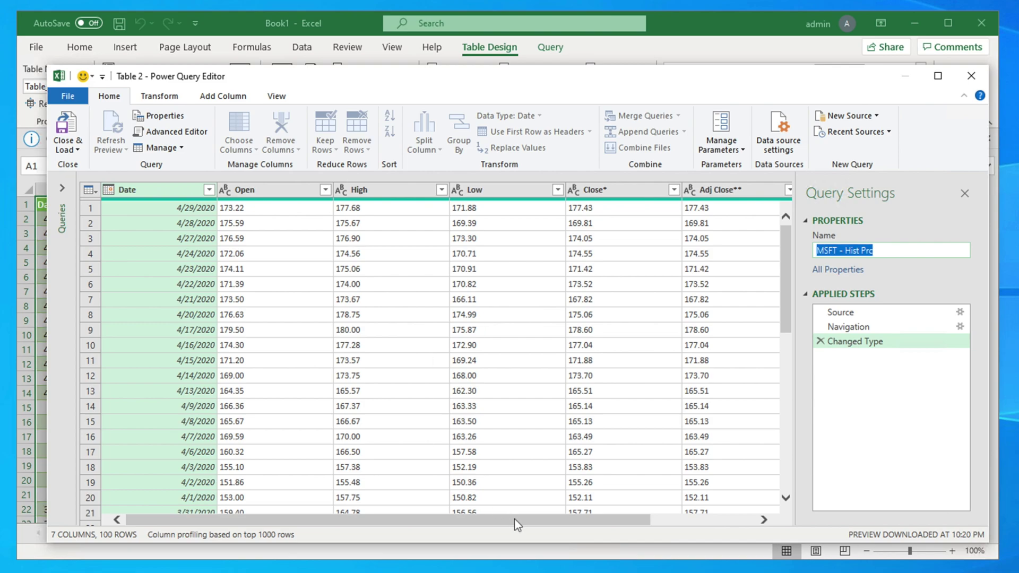
{"action": "left_click", "coordinate": [454, 520]}
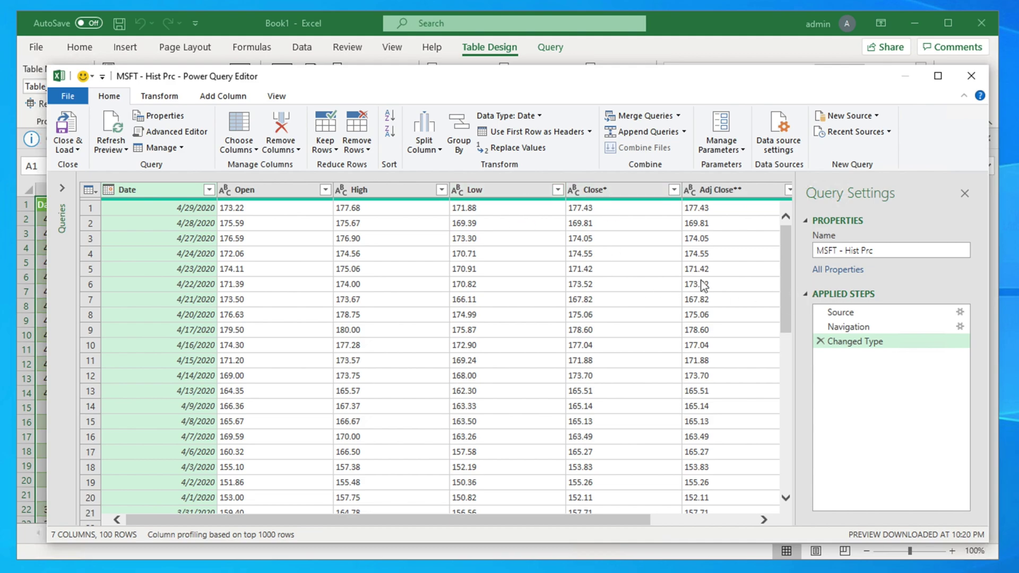
{"action": "left_click", "coordinate": [266, 190]}
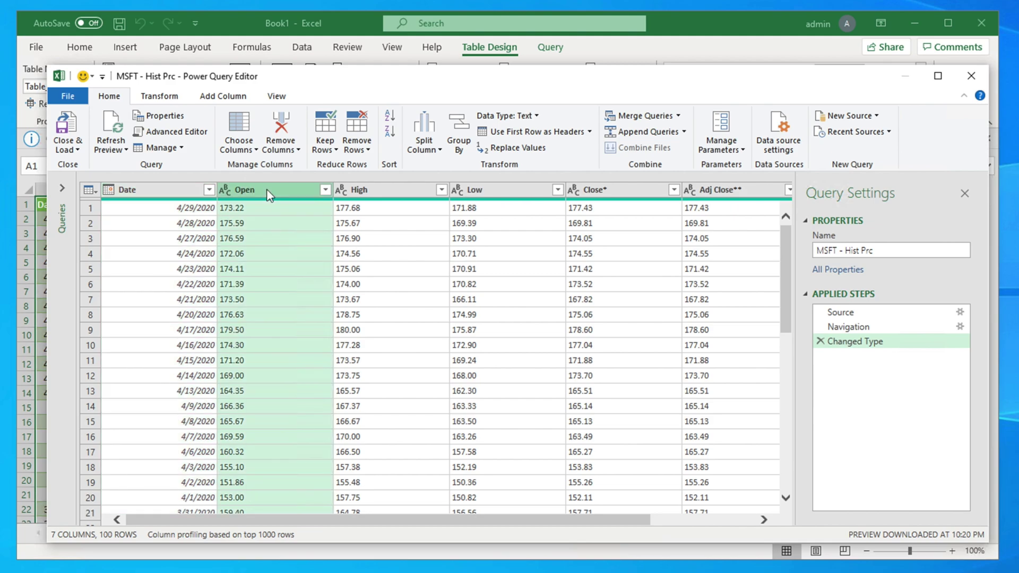
{"action": "left_click", "coordinate": [281, 132]}
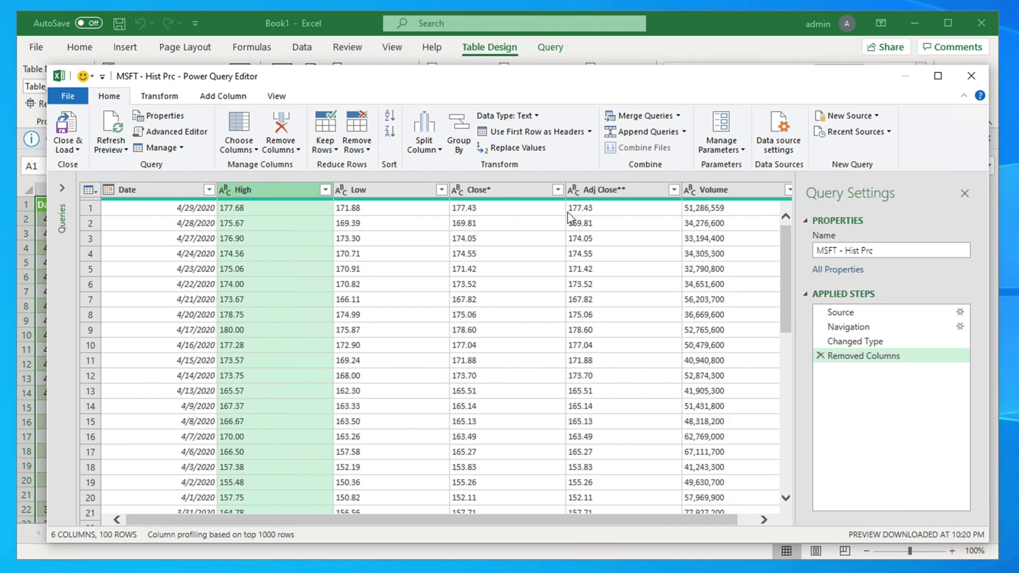
Step: Remove the Close*, Adj Close** and Volume columns so the query keeps only Date, High and Low
{"action": "left_click", "coordinate": [514, 190]}
{"action": "right_click", "coordinate": [514, 189]}
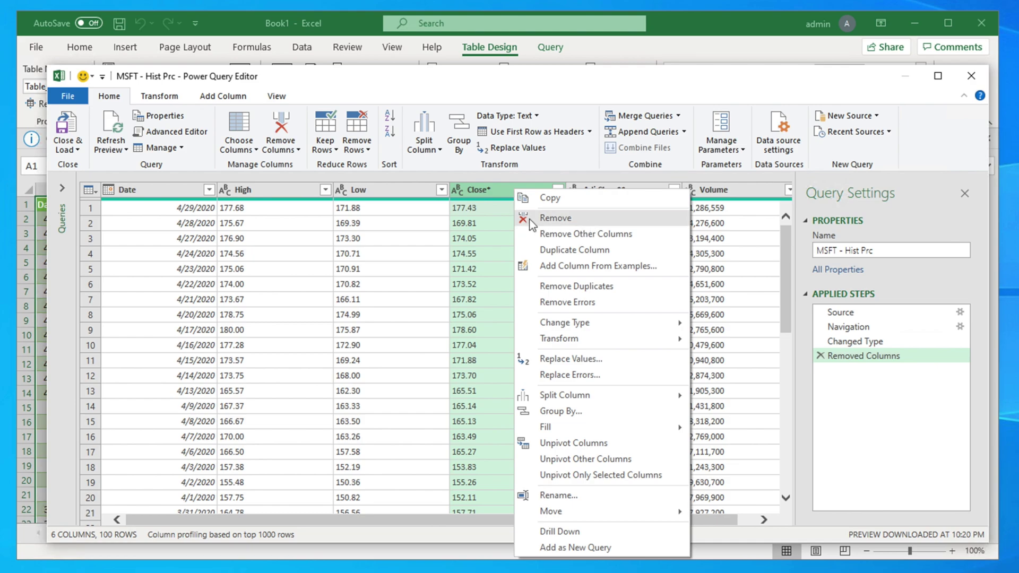
{"action": "left_click", "coordinate": [568, 218]}
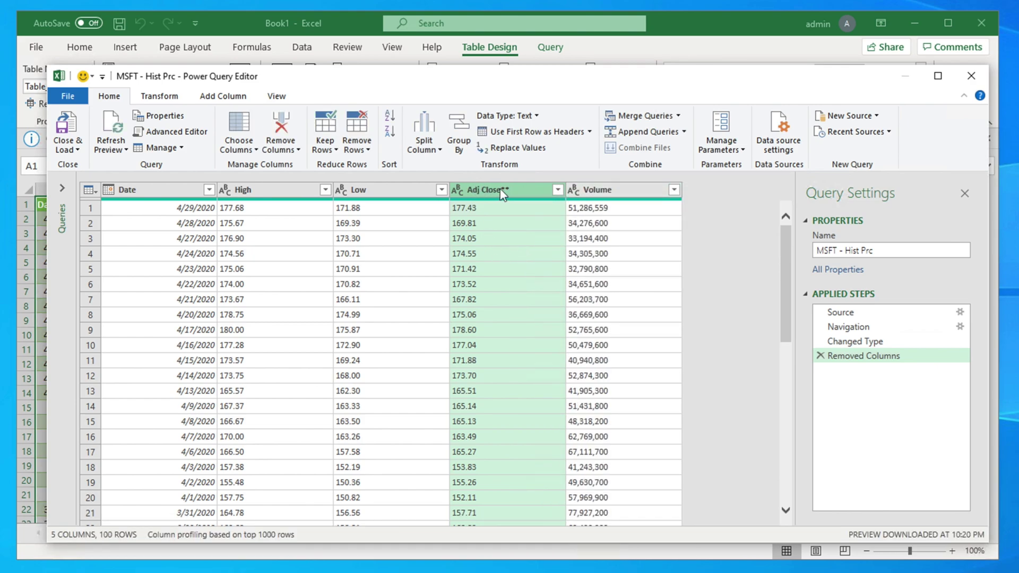
{"action": "left_click", "coordinate": [622, 193]}
{"action": "left_click", "coordinate": [605, 192], "text": "ctrl"}
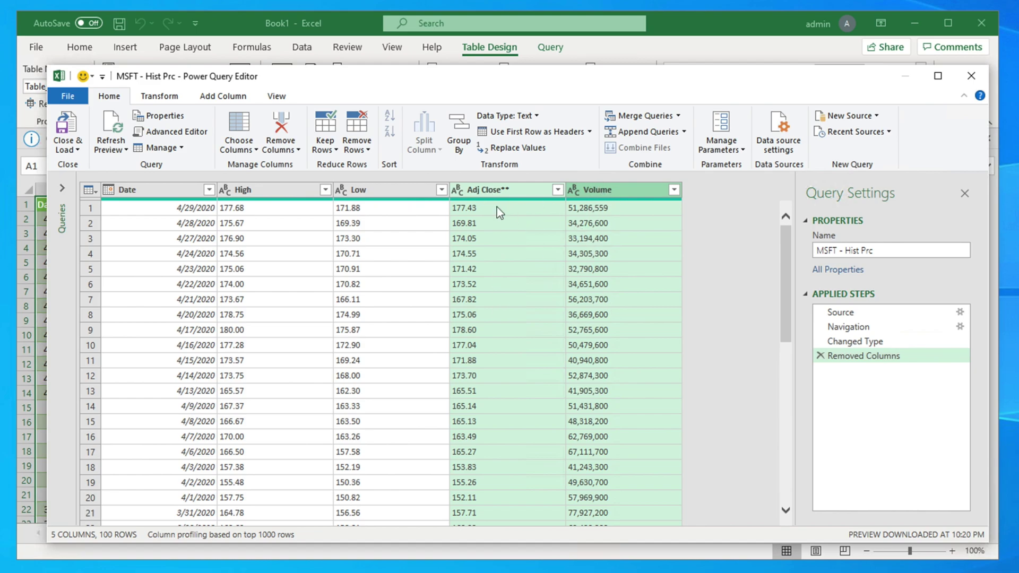
{"action": "left_click", "coordinate": [280, 123]}
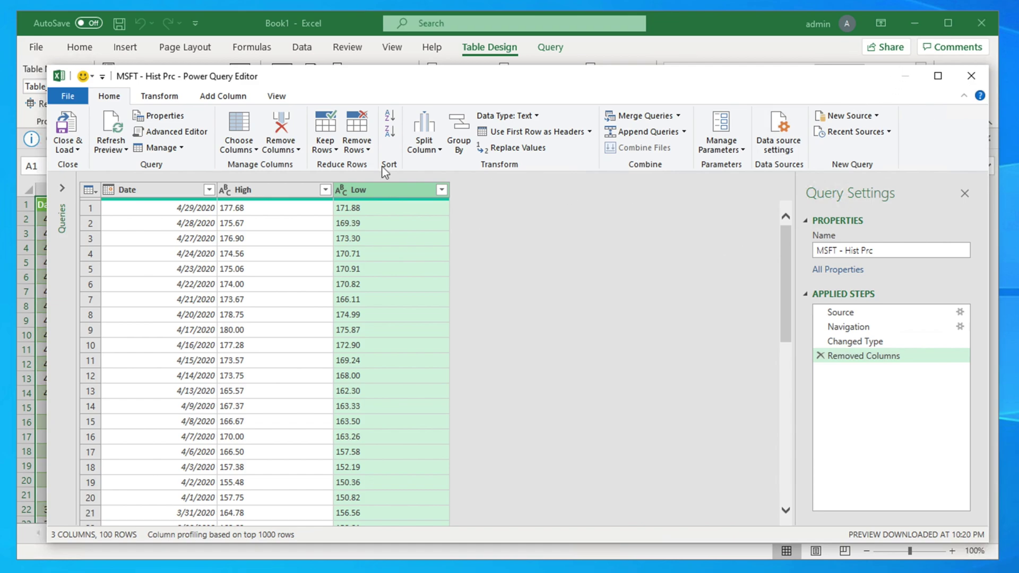
Step: Close the Power Query Editor and load the trimmed MSFT - Hist Prc query into the worksheet table
{"action": "left_click_drag", "start_coordinate": [357, 84], "coordinate": [421, 60]}
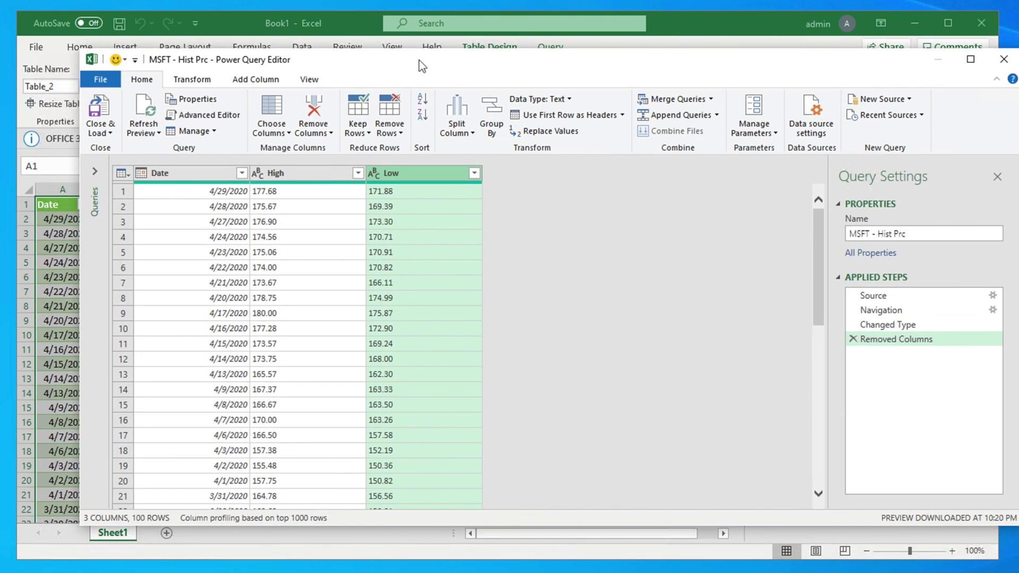
{"action": "left_click", "coordinate": [110, 134]}
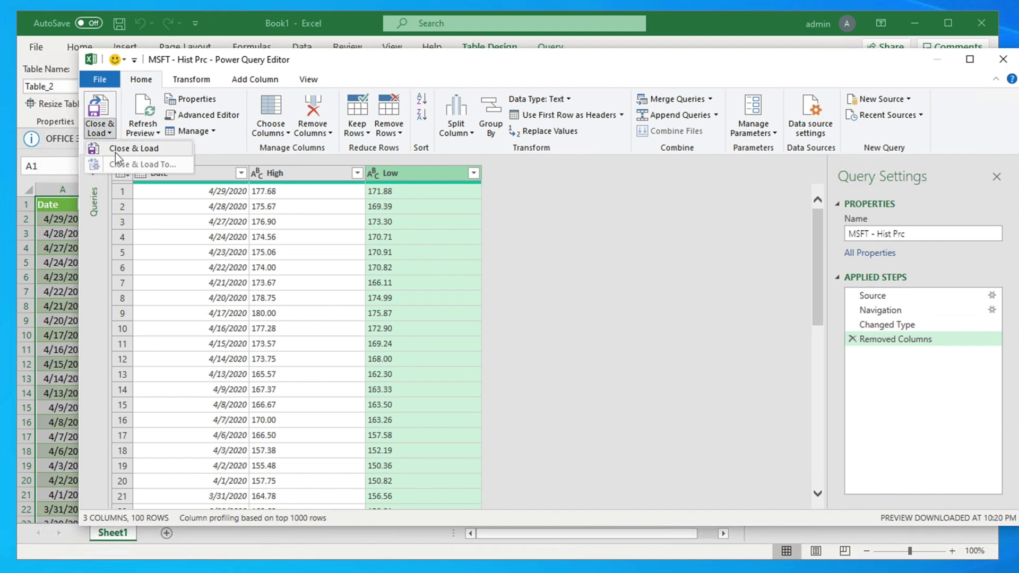
{"action": "left_click", "coordinate": [160, 152]}
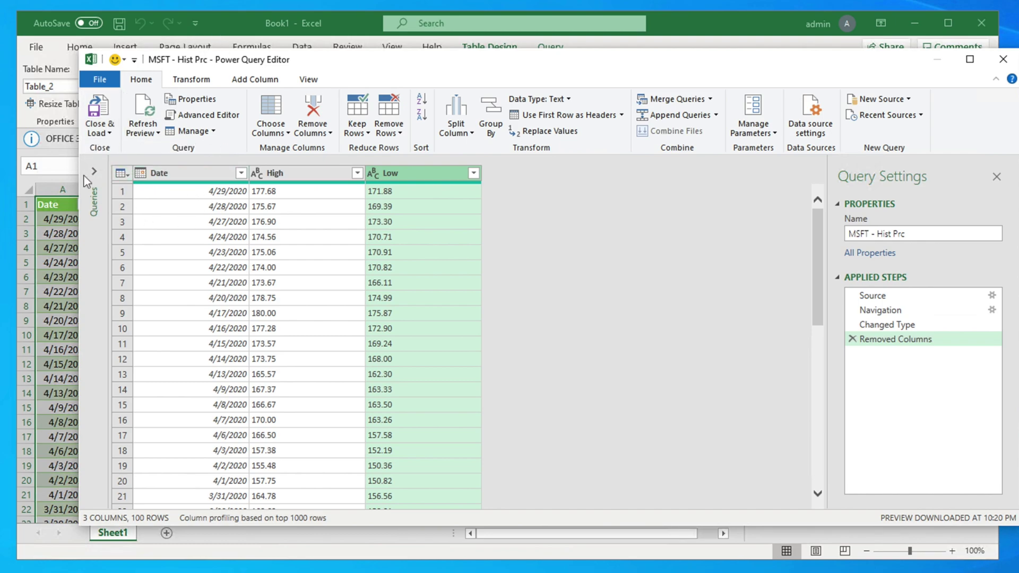
{"action": "left_click", "coordinate": [103, 83]}
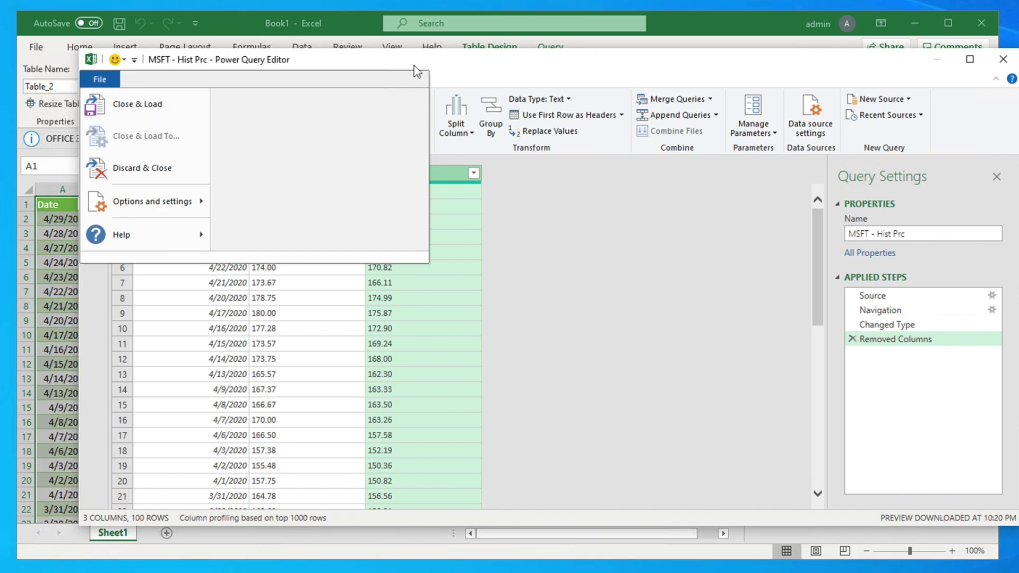
{"action": "left_click", "coordinate": [372, 68]}
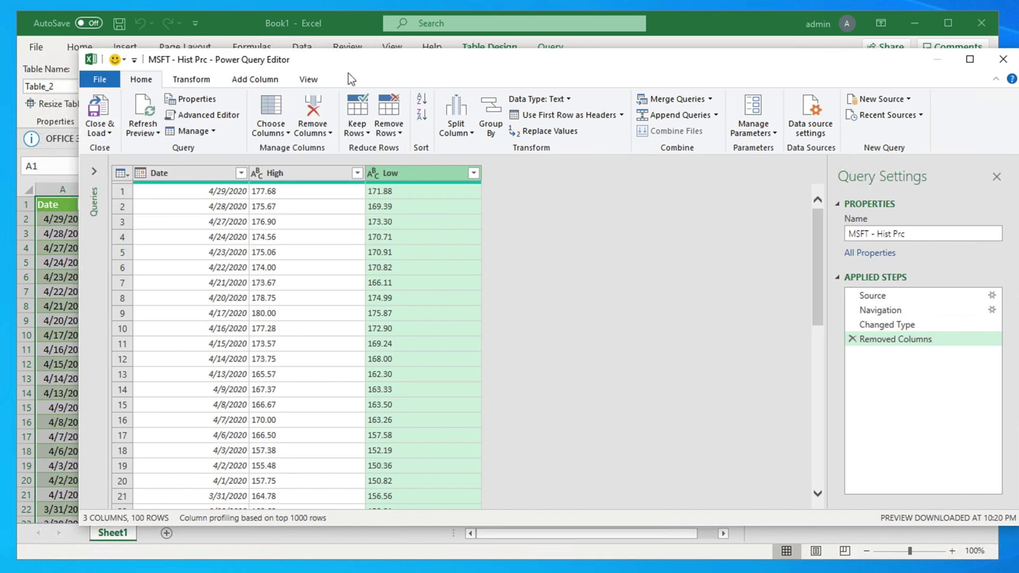
{"action": "left_click", "coordinate": [104, 81]}
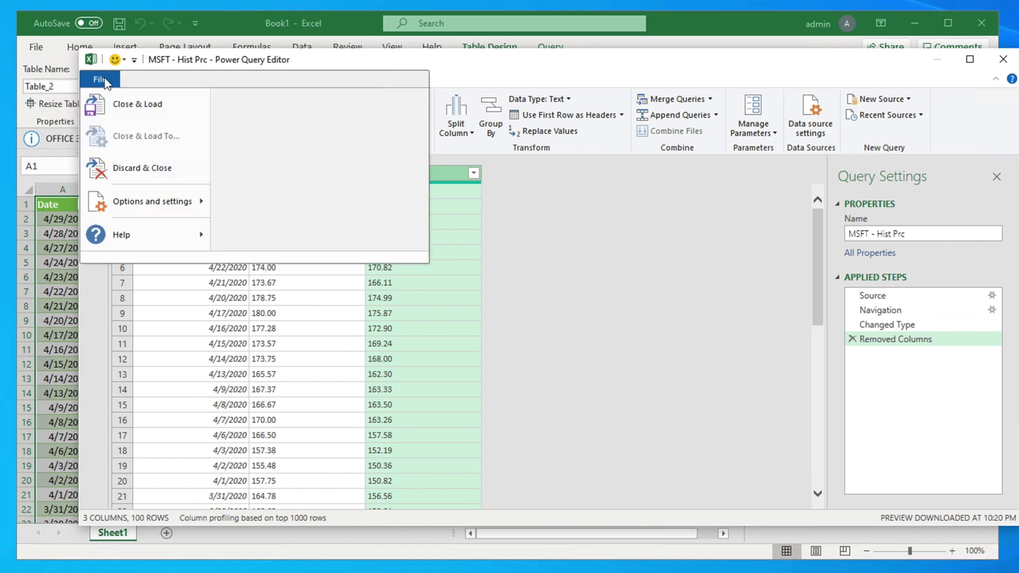
{"action": "left_click", "coordinate": [143, 107]}
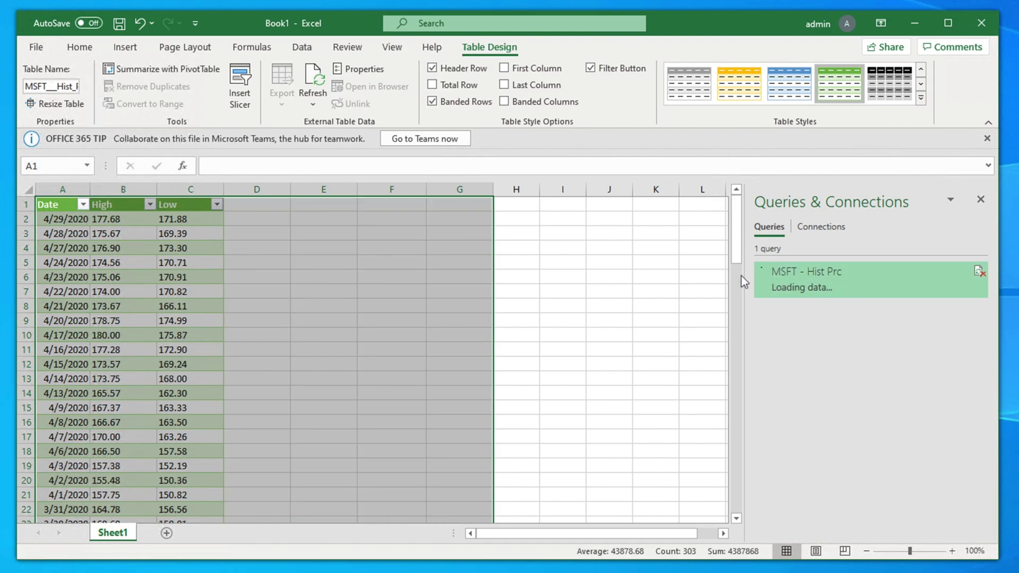
{"action": "left_click", "coordinate": [282, 246]}
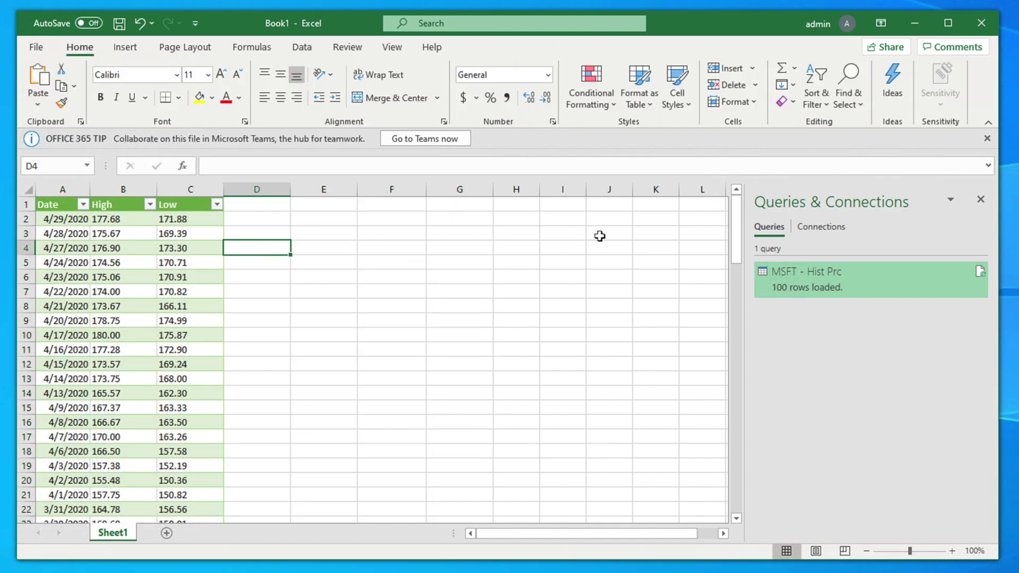
Step: Look over the MSFT - Hist Prc query's preview details and its Yahoo Finance source page, and return to the workbook
{"action": "left_click_drag", "start_coordinate": [735, 231], "coordinate": [721, 200]}
{"action": "mouse_move", "coordinate": [778, 281]}
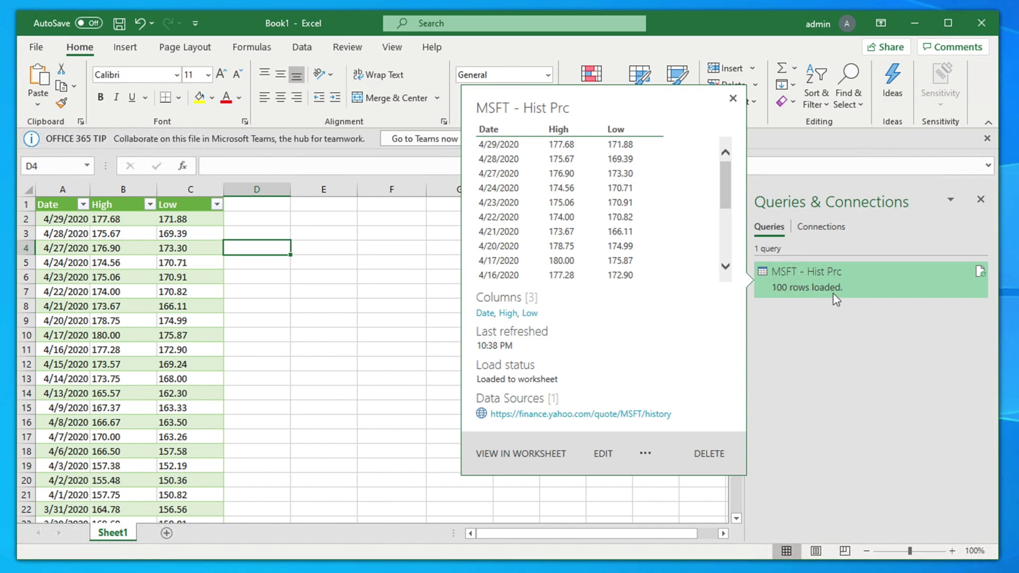
{"action": "left_click", "coordinate": [307, 291]}
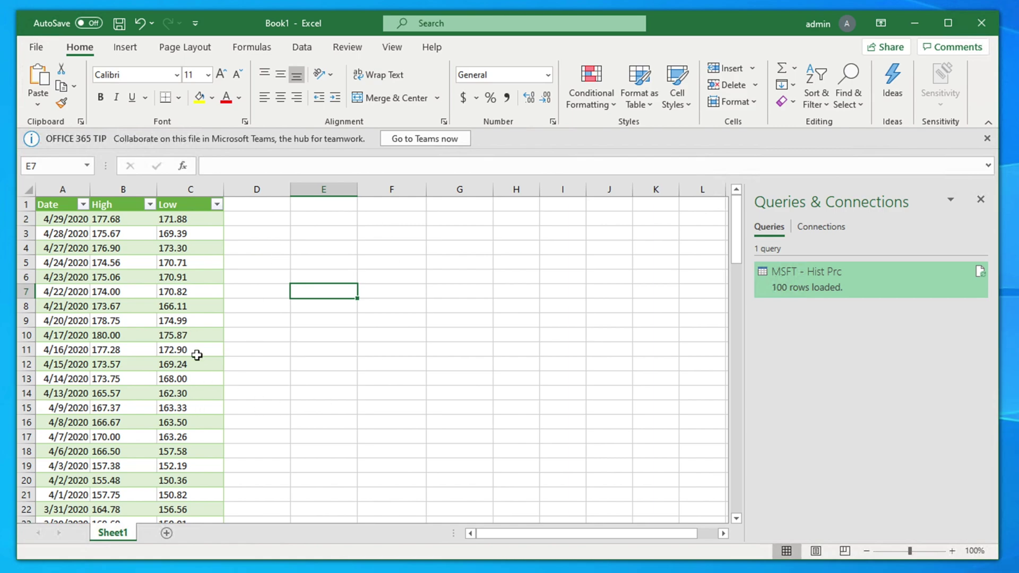
{"action": "key", "text": "alt+Tab"}
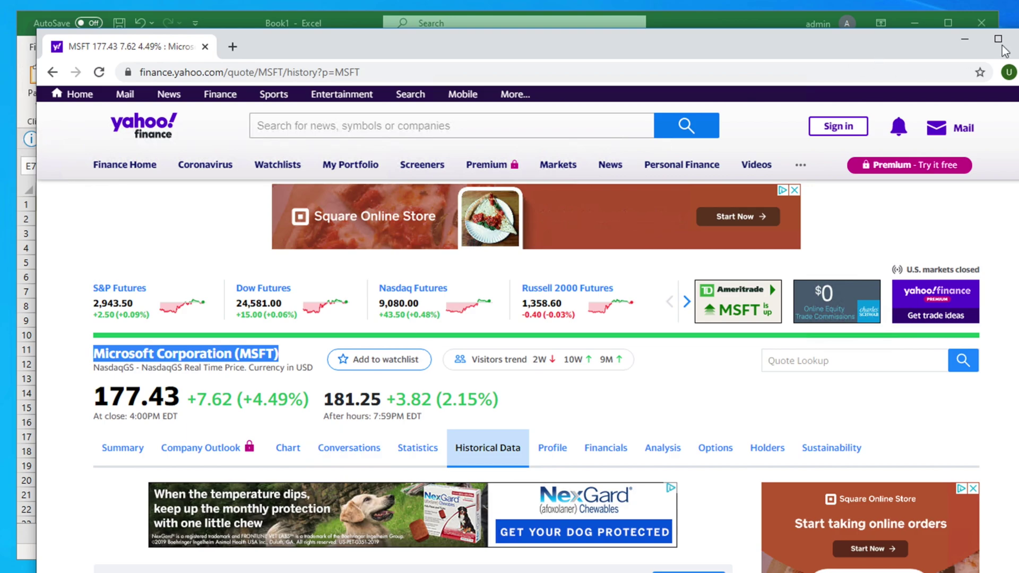
{"action": "left_click", "coordinate": [964, 39]}
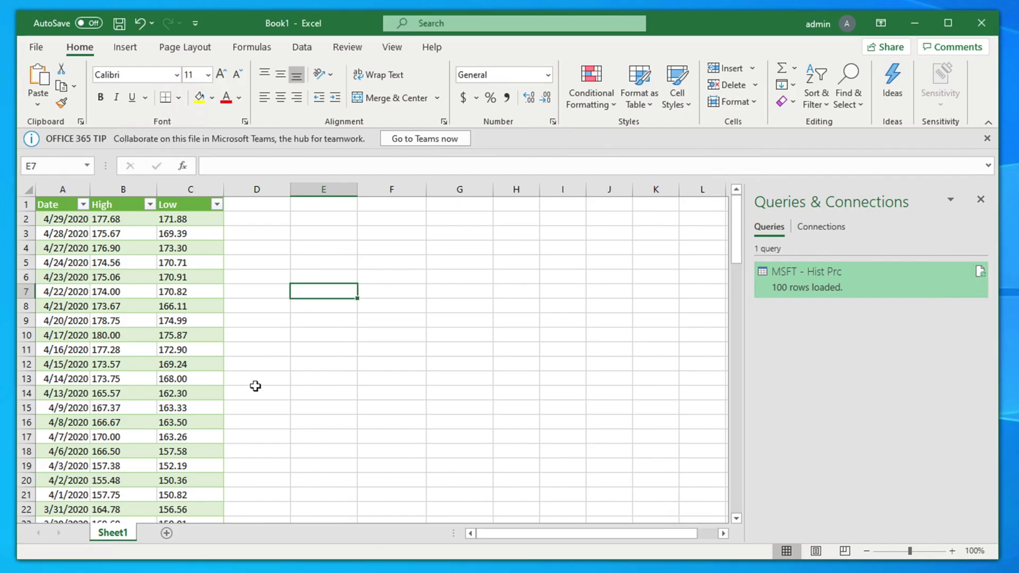
Step: Refresh the price table from its web source, starting from a cell within the table
{"action": "left_click", "coordinate": [293, 250]}
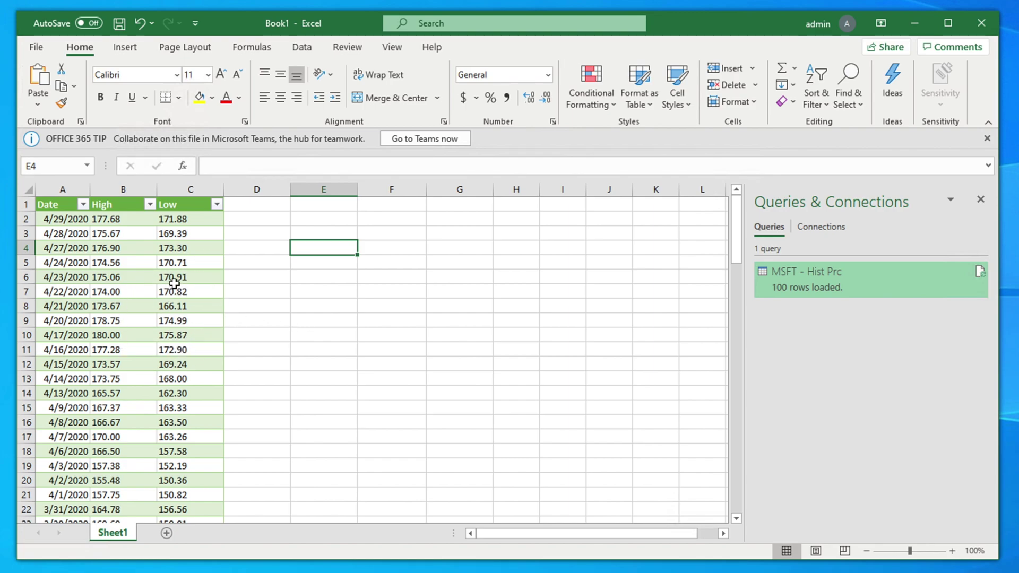
{"action": "right_click", "coordinate": [136, 263]}
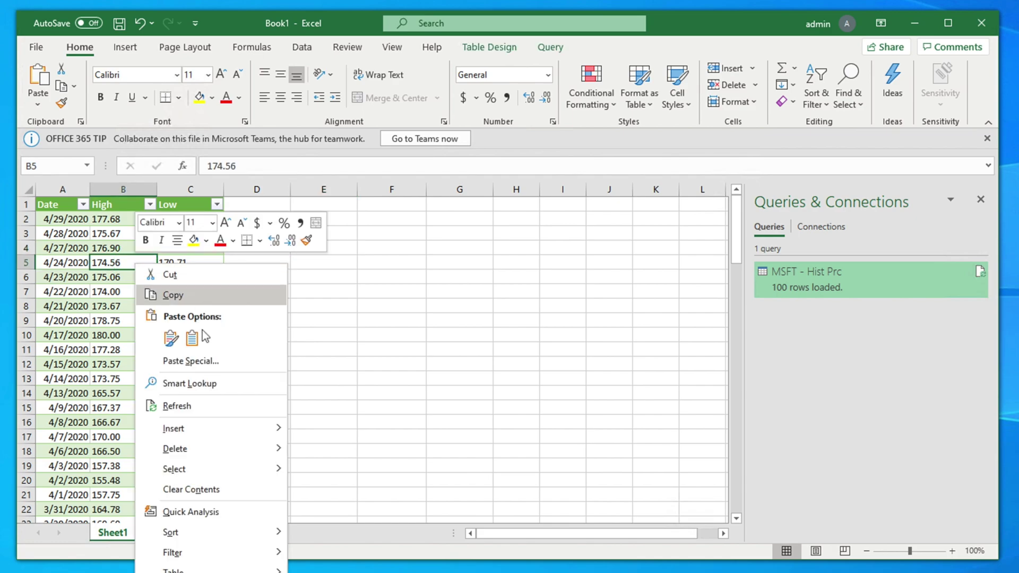
{"action": "left_click", "coordinate": [193, 405]}
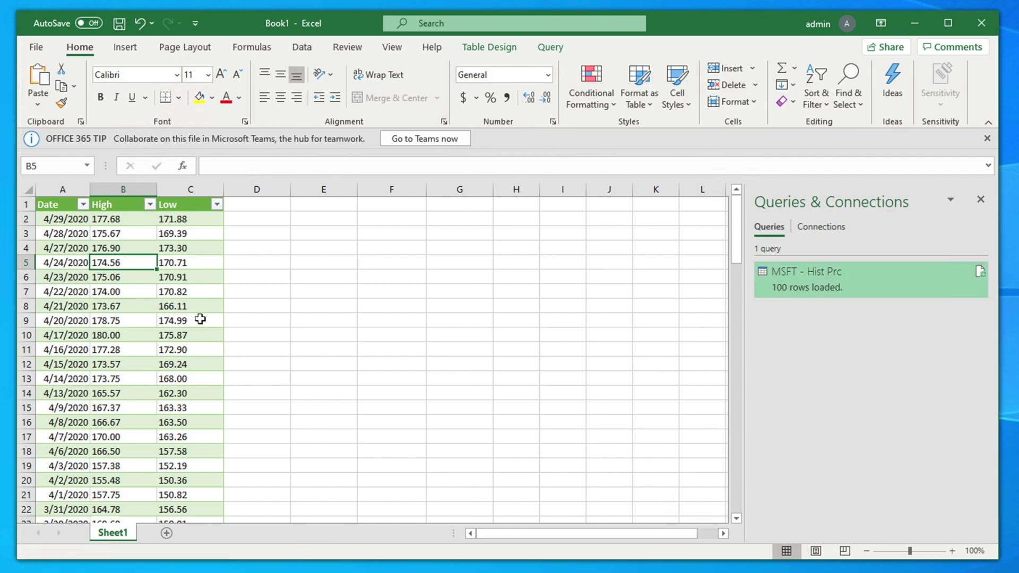
Step: Clear the contents of cells A4:C5 in the price table
{"action": "left_click", "coordinate": [301, 49]}
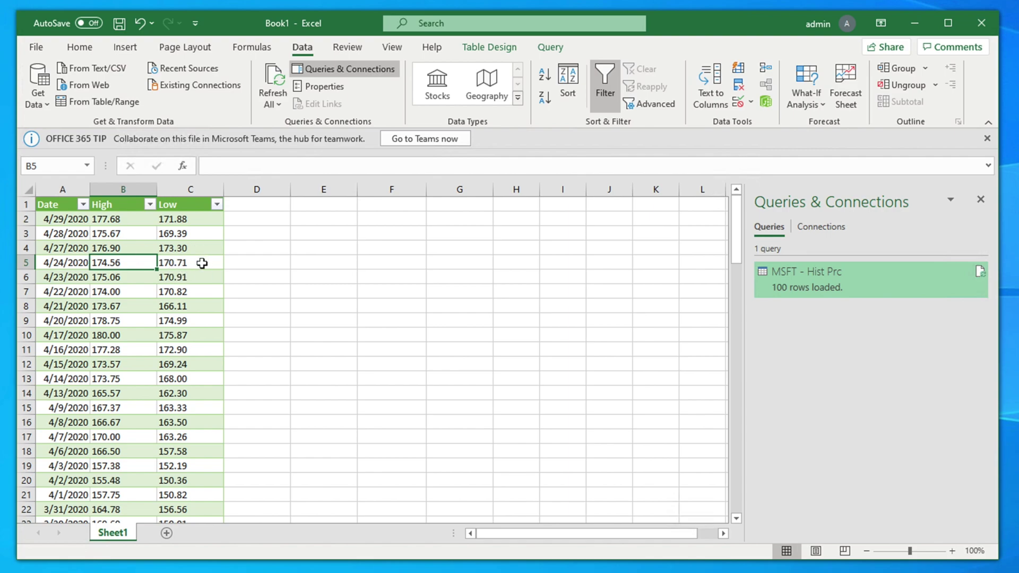
{"action": "left_click", "coordinate": [206, 261]}
{"action": "left_click_drag", "start_coordinate": [206, 262], "coordinate": [49, 250]}
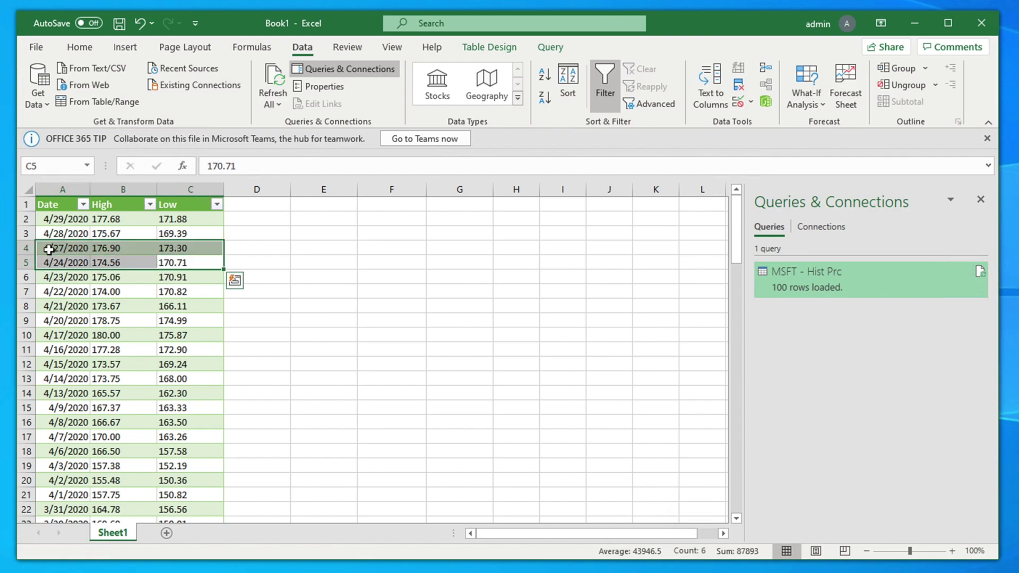
{"action": "key", "text": "Delete"}
{"action": "left_click", "coordinate": [297, 287]}
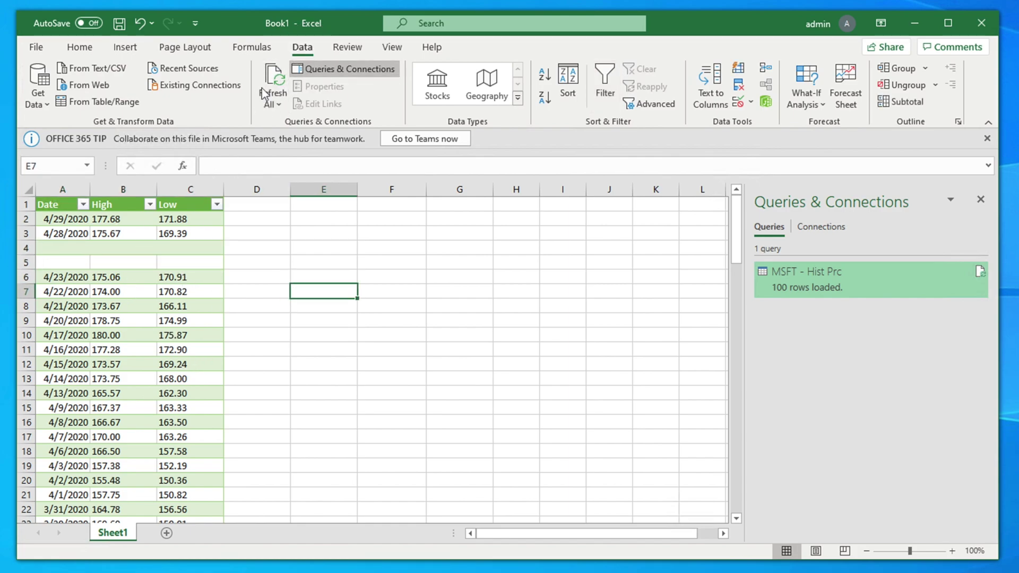
Step: Refresh all data connections to reload the price table and check rows 4 and 5
{"action": "left_click", "coordinate": [275, 81]}
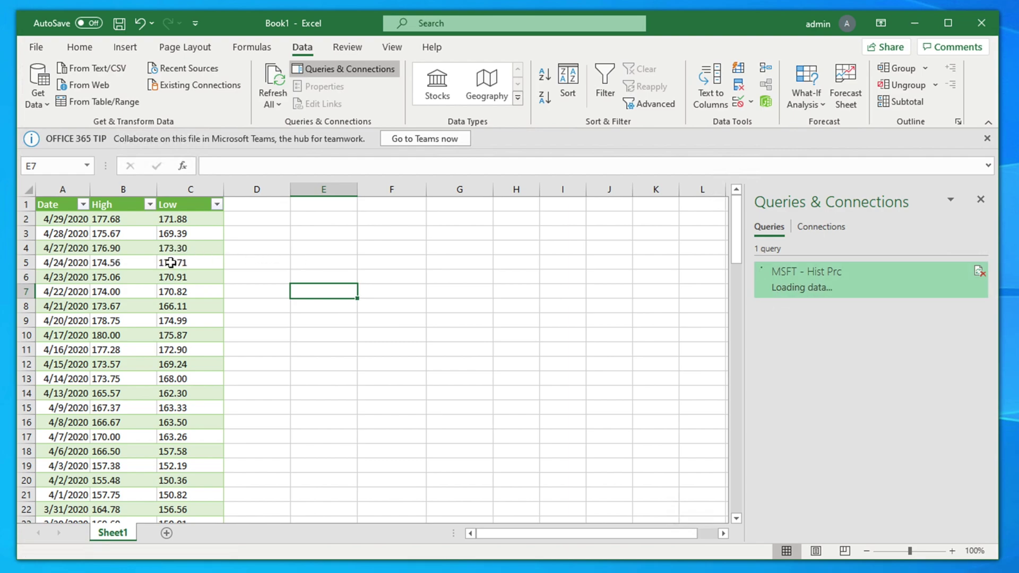
{"action": "left_click_drag", "start_coordinate": [53, 250], "coordinate": [199, 264]}
{"action": "left_click", "coordinate": [259, 262]}
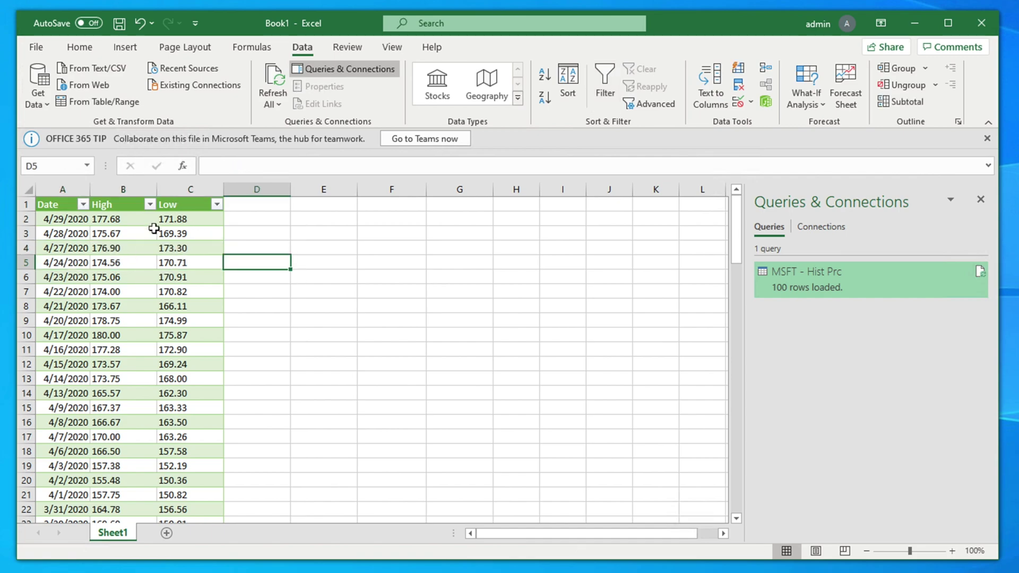